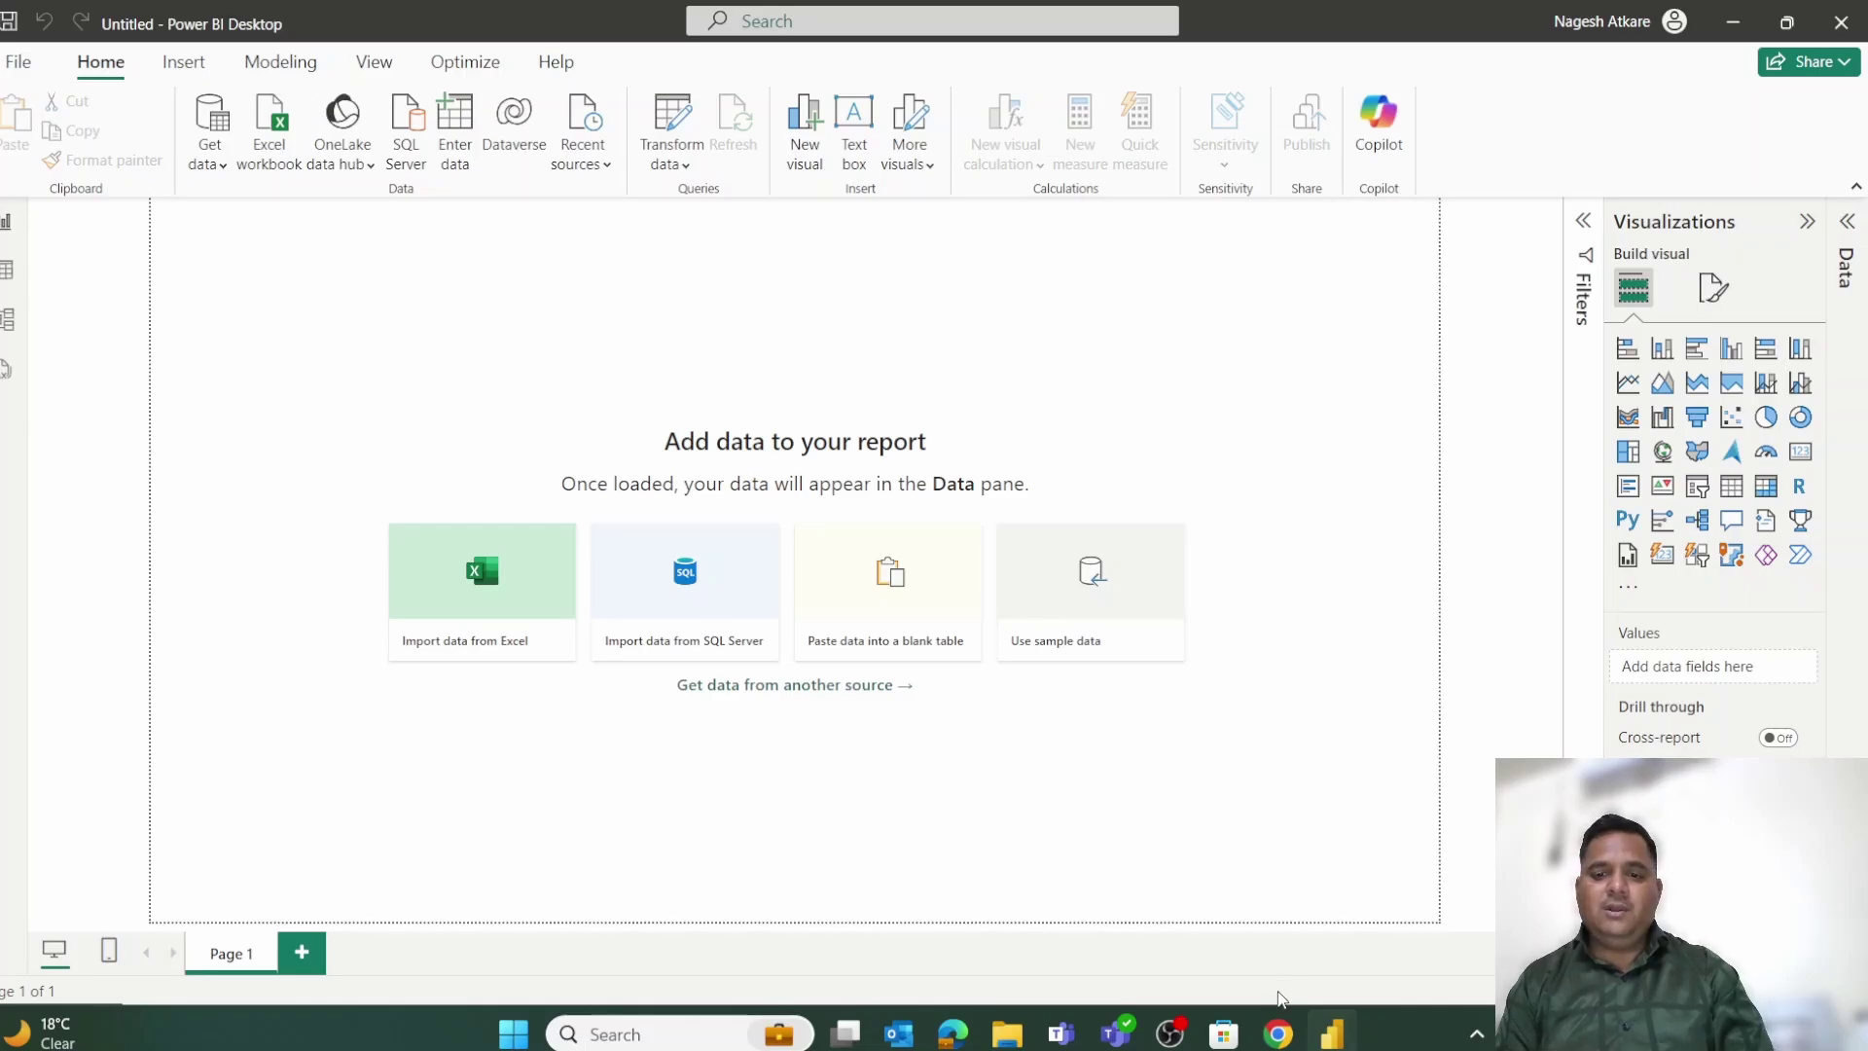
Switch to Google Chrome and search Google for "download power bi desktop"
{"action": "left_click", "coordinate": [1277, 1037]}
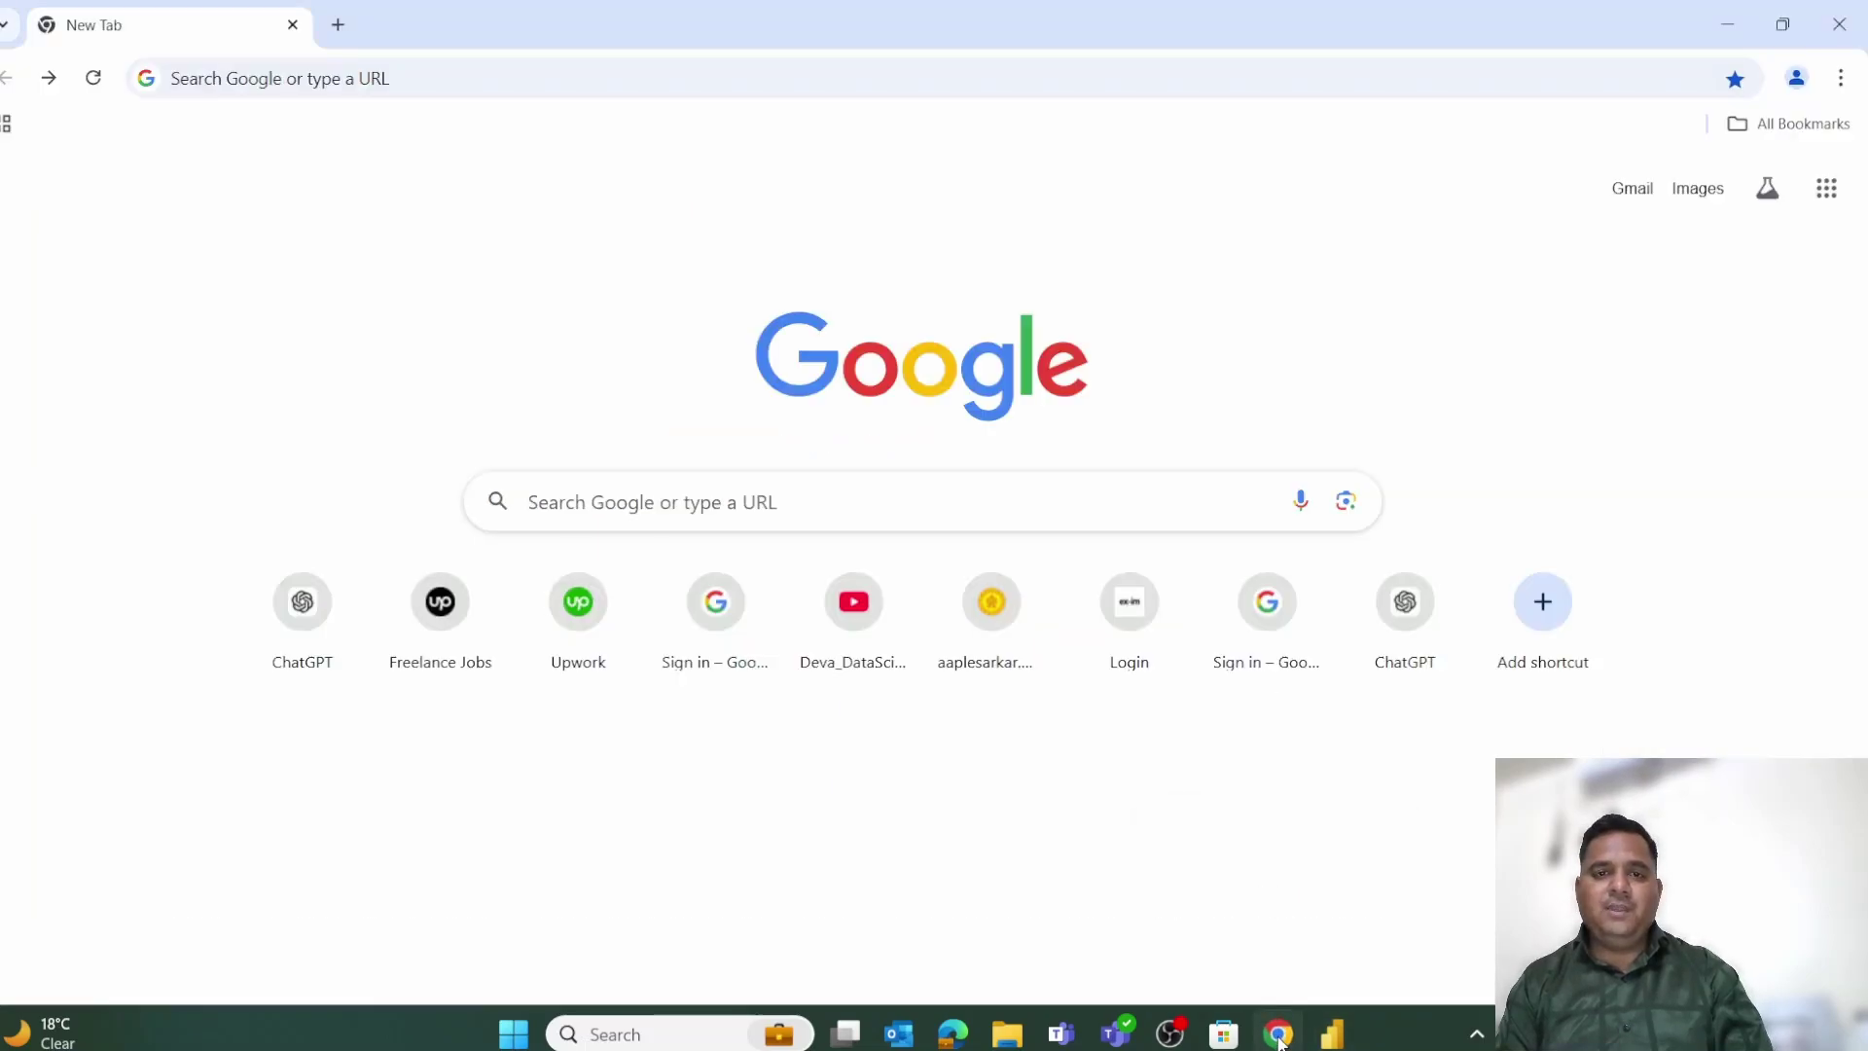
{"action": "left_click", "coordinate": [650, 497]}
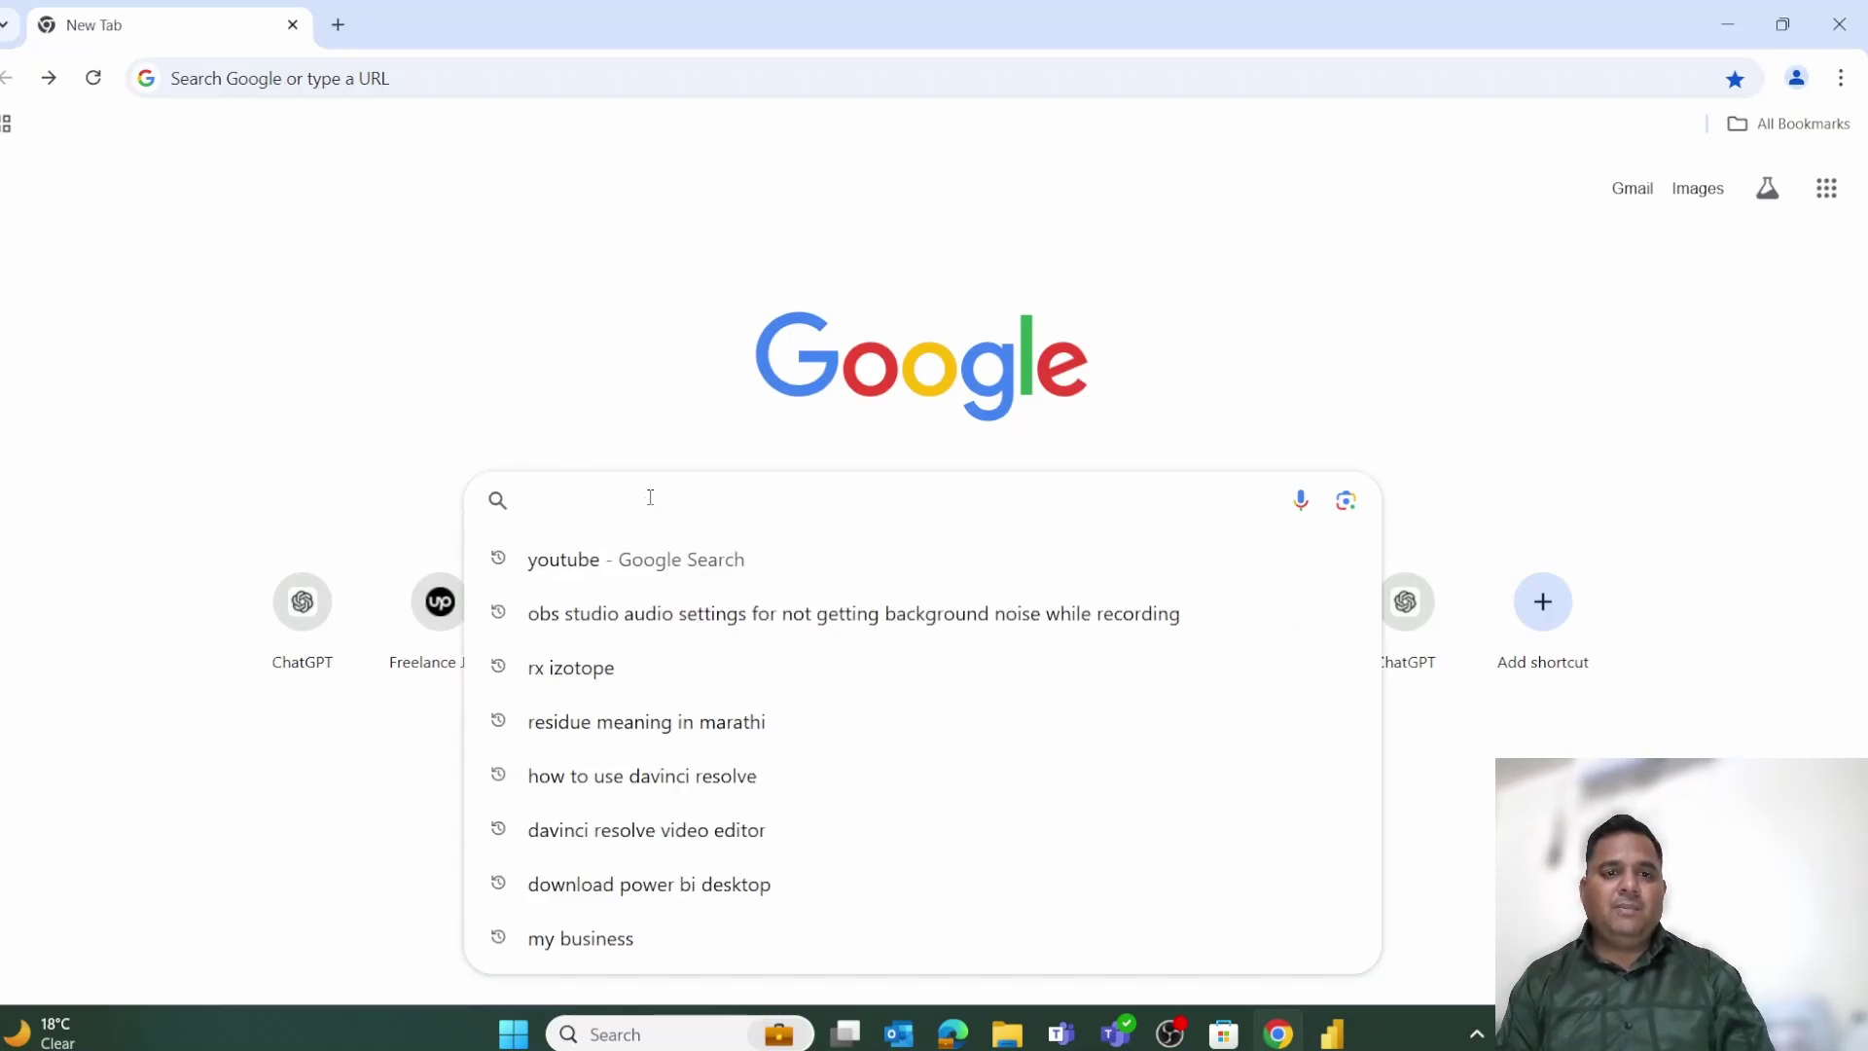
{"action": "type", "text": "d"}
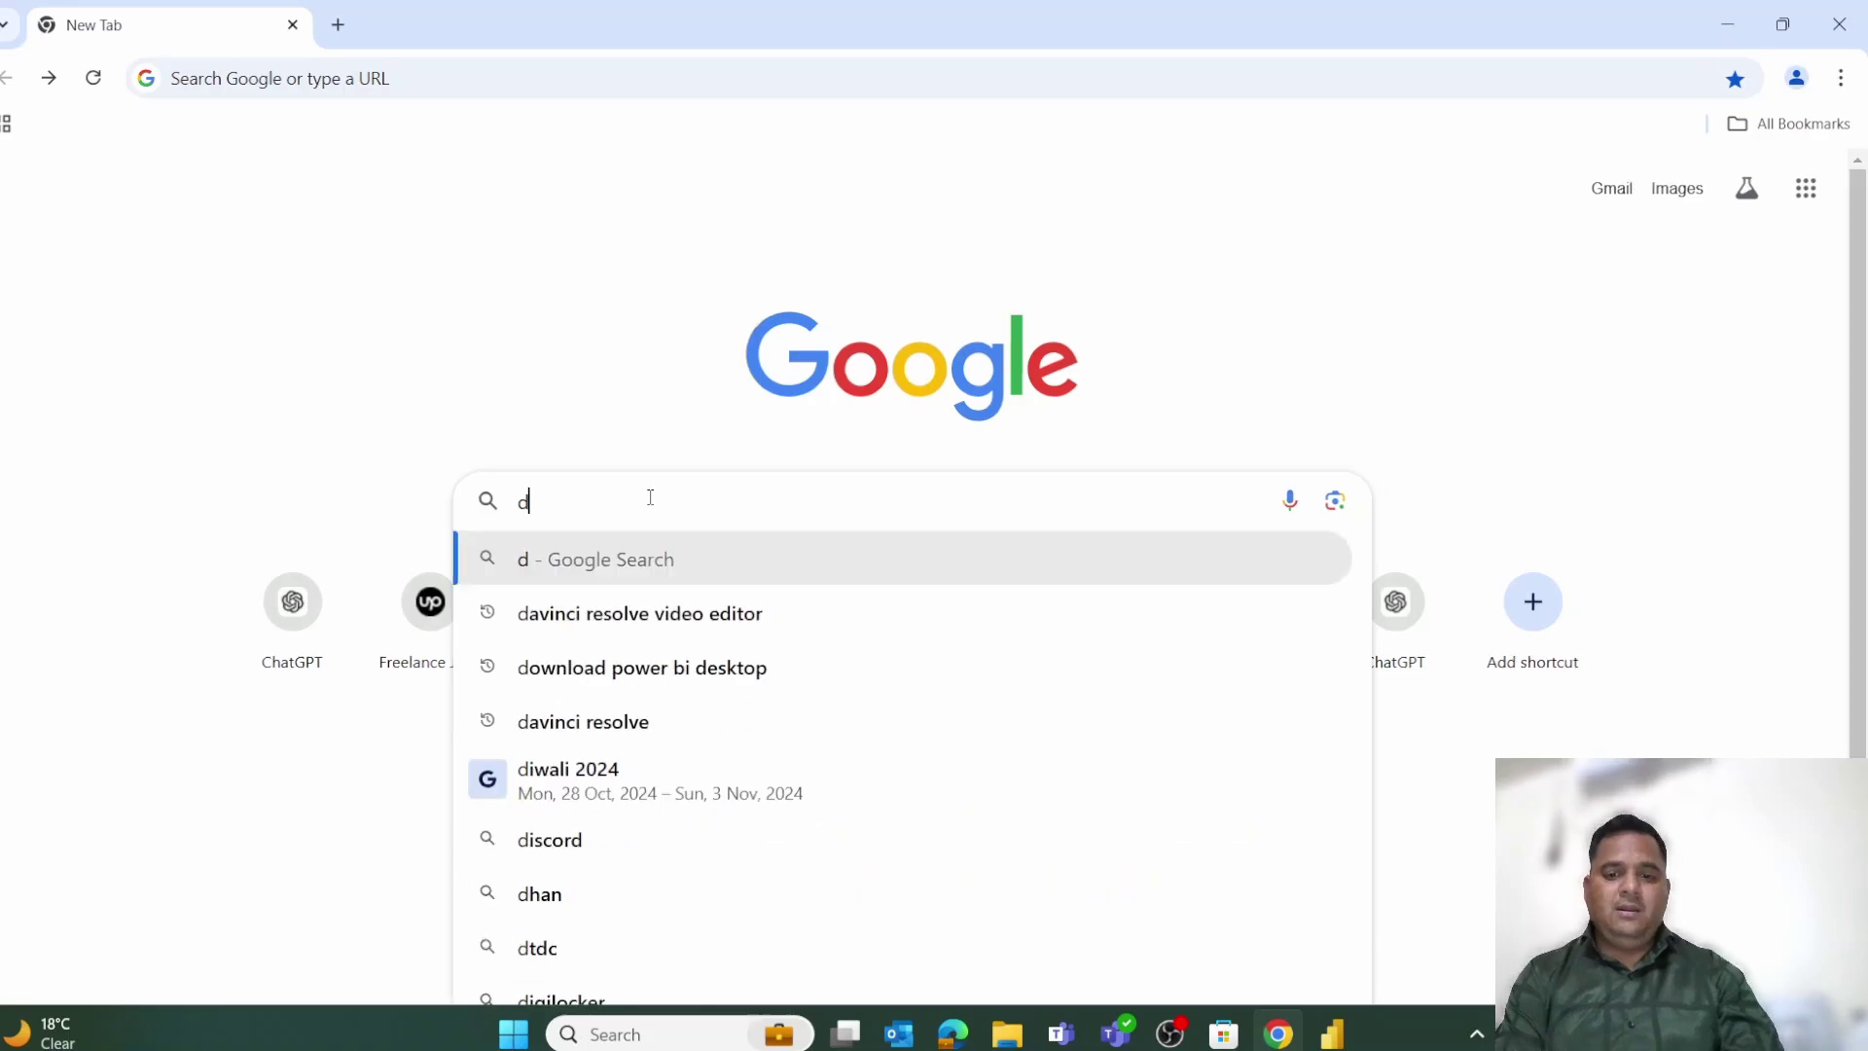
{"action": "type", "text": "ownload "}
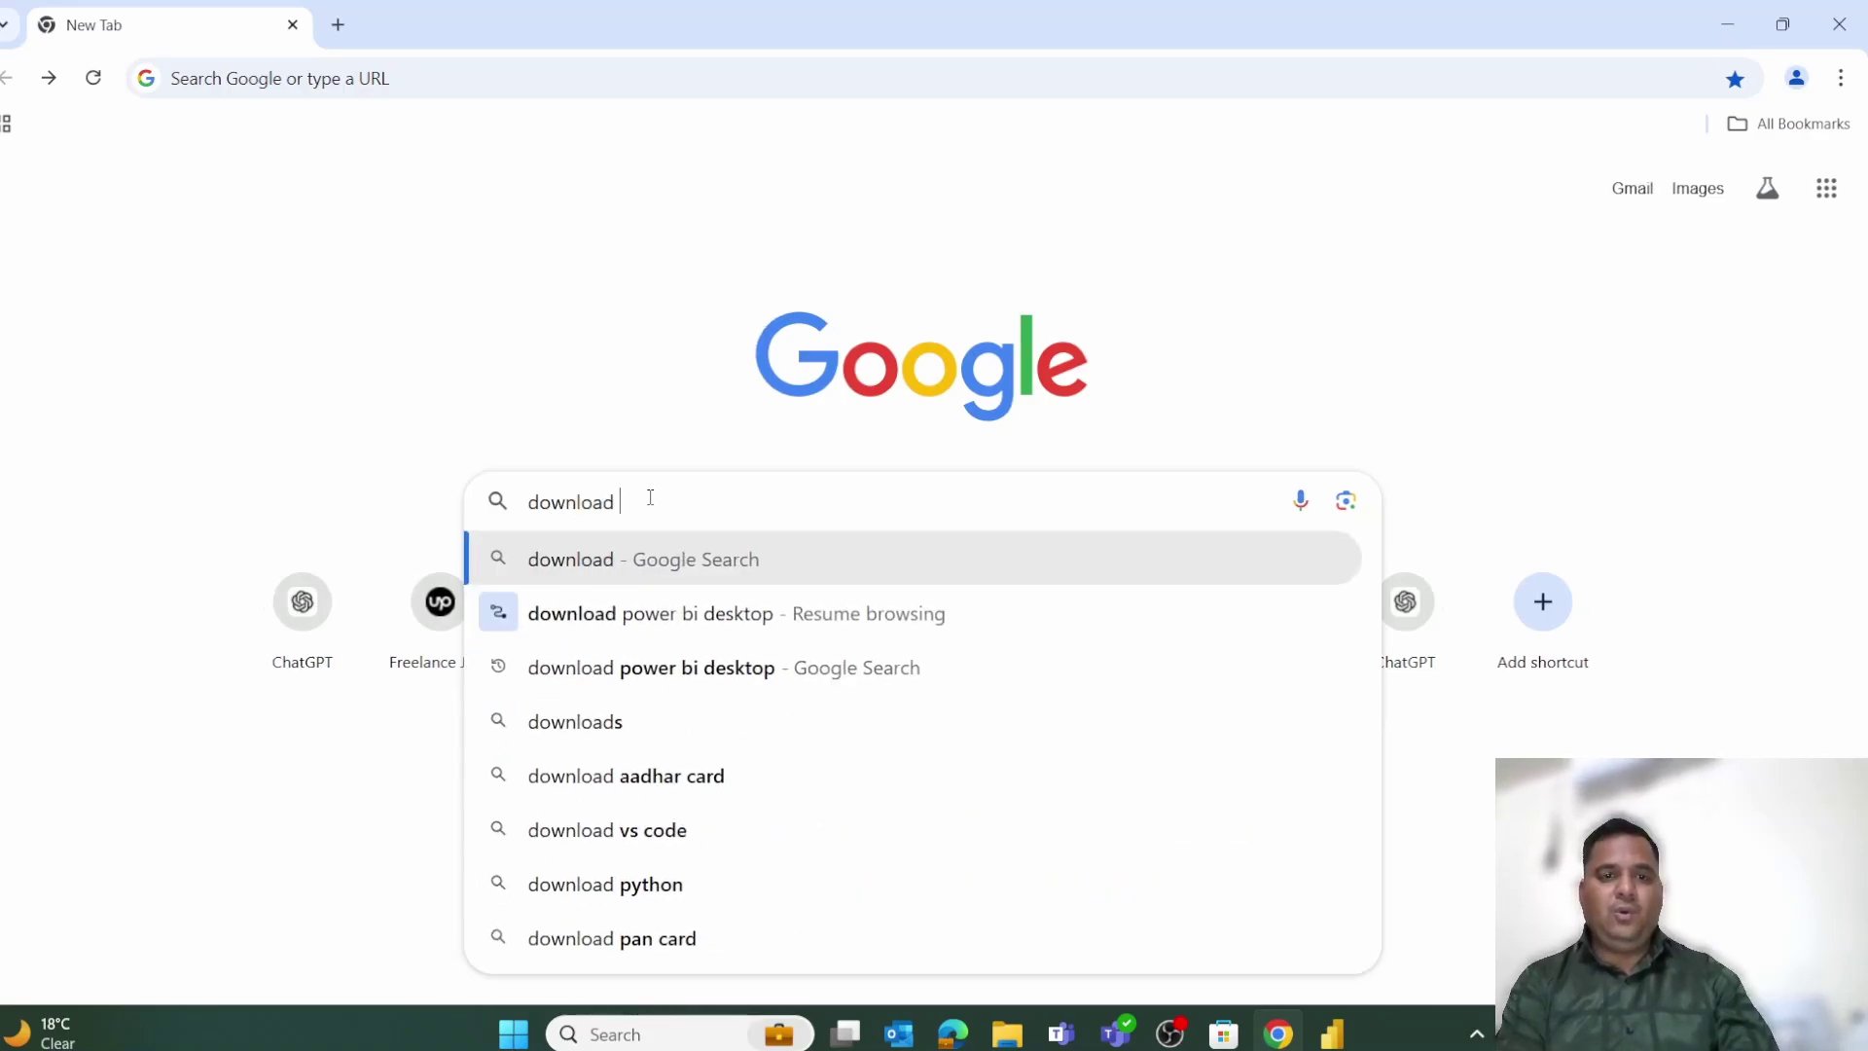
{"action": "type", "text": "pow"}
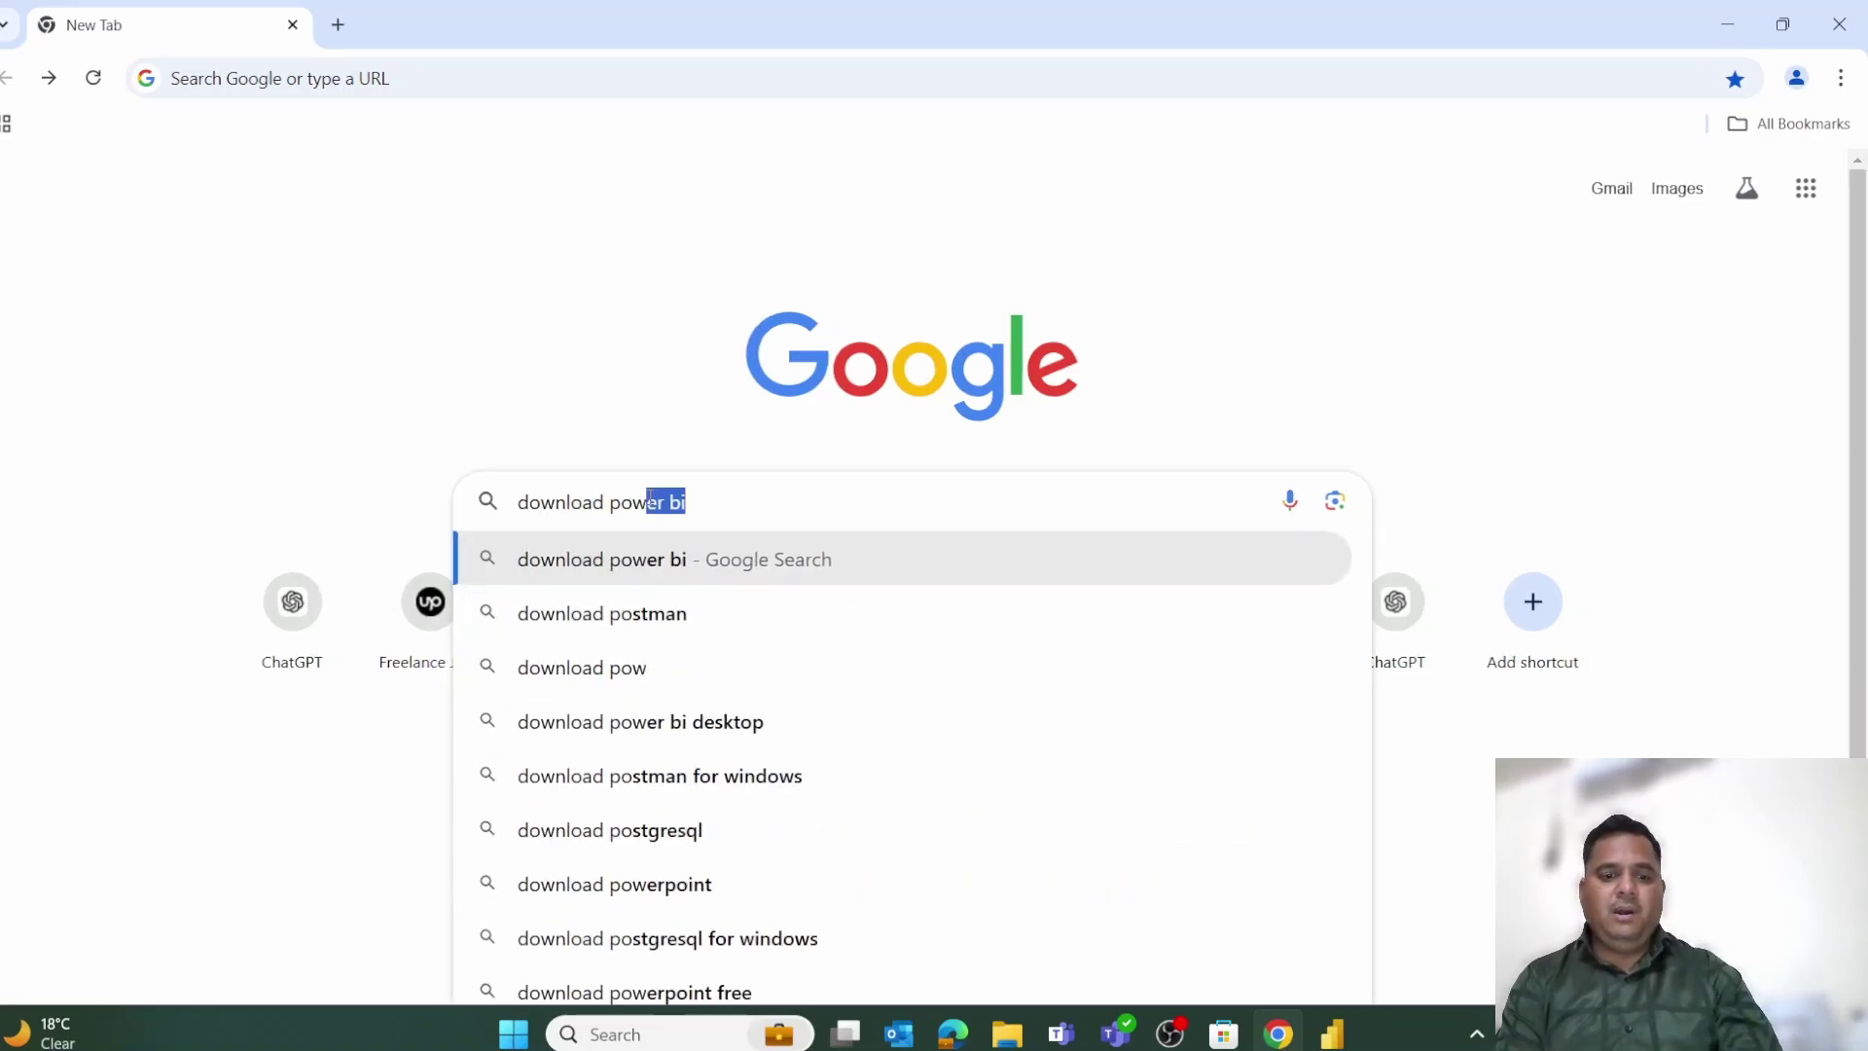
{"action": "type", "text": "er bi "}
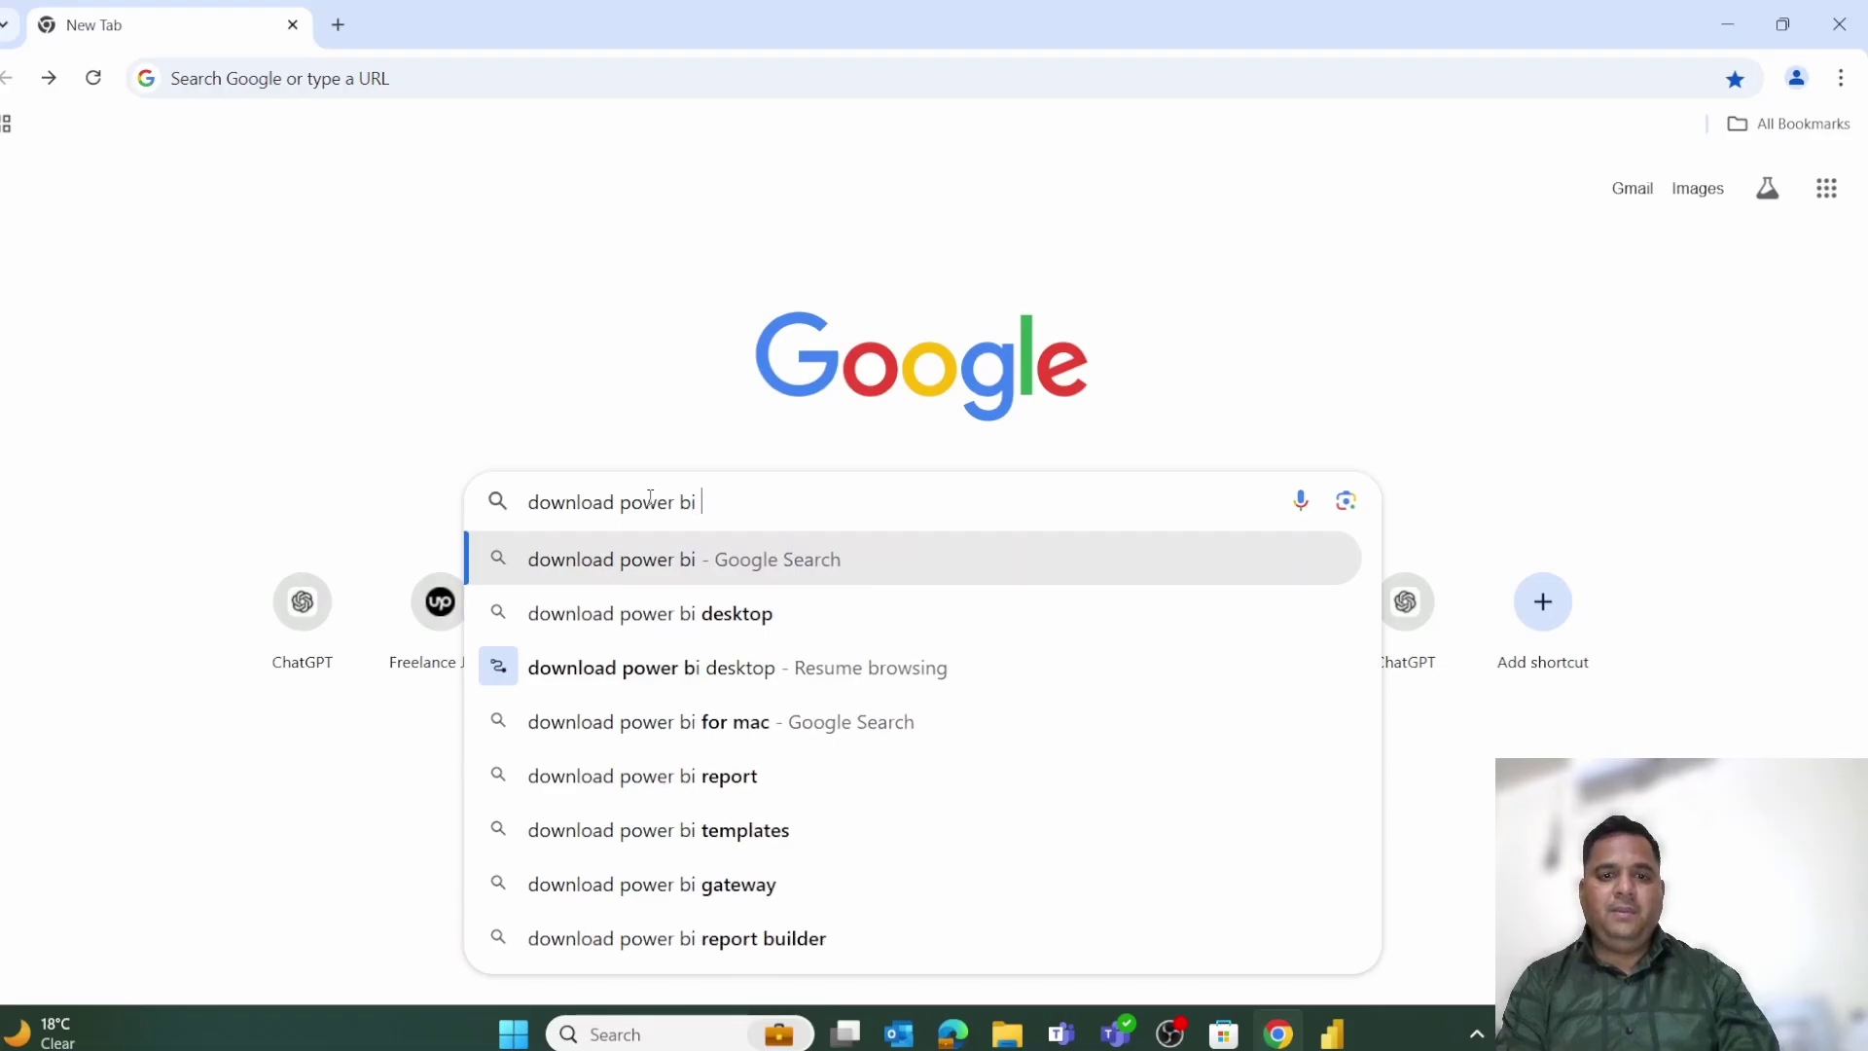
{"action": "type", "text": "desktop"}
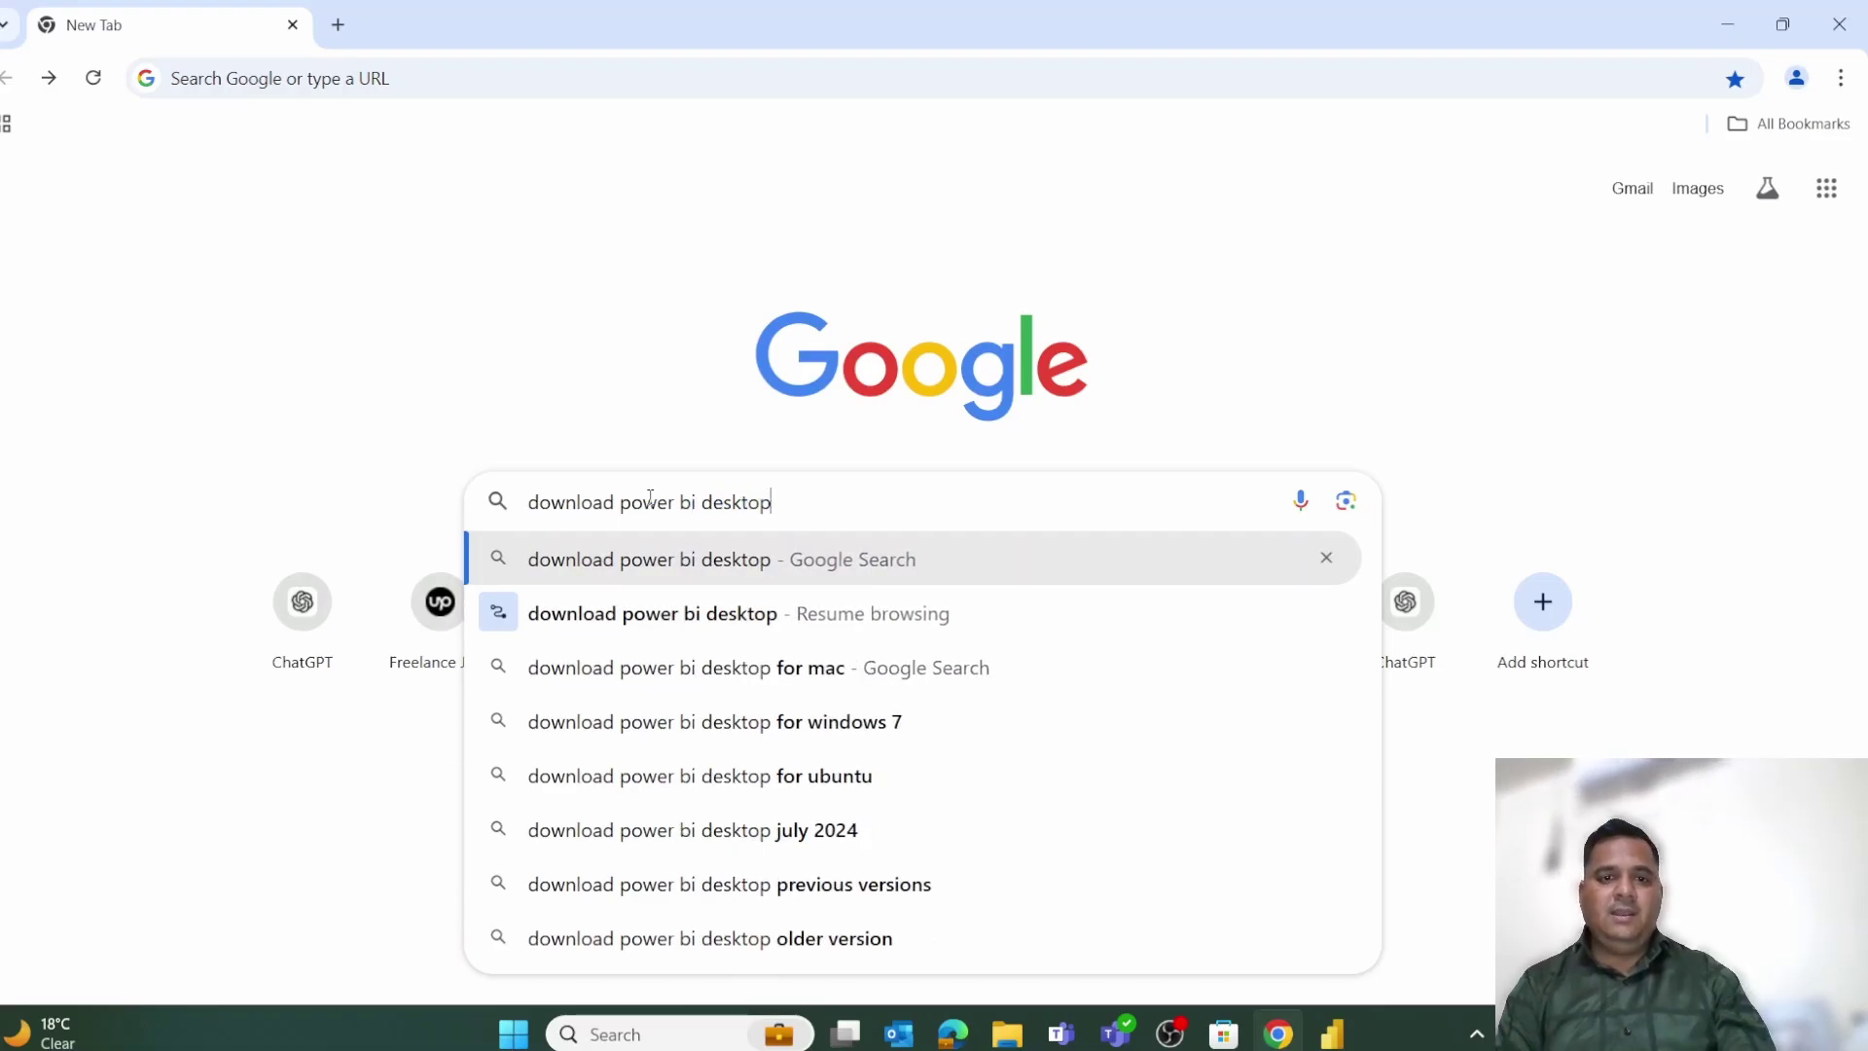
{"action": "key", "text": "Return"}
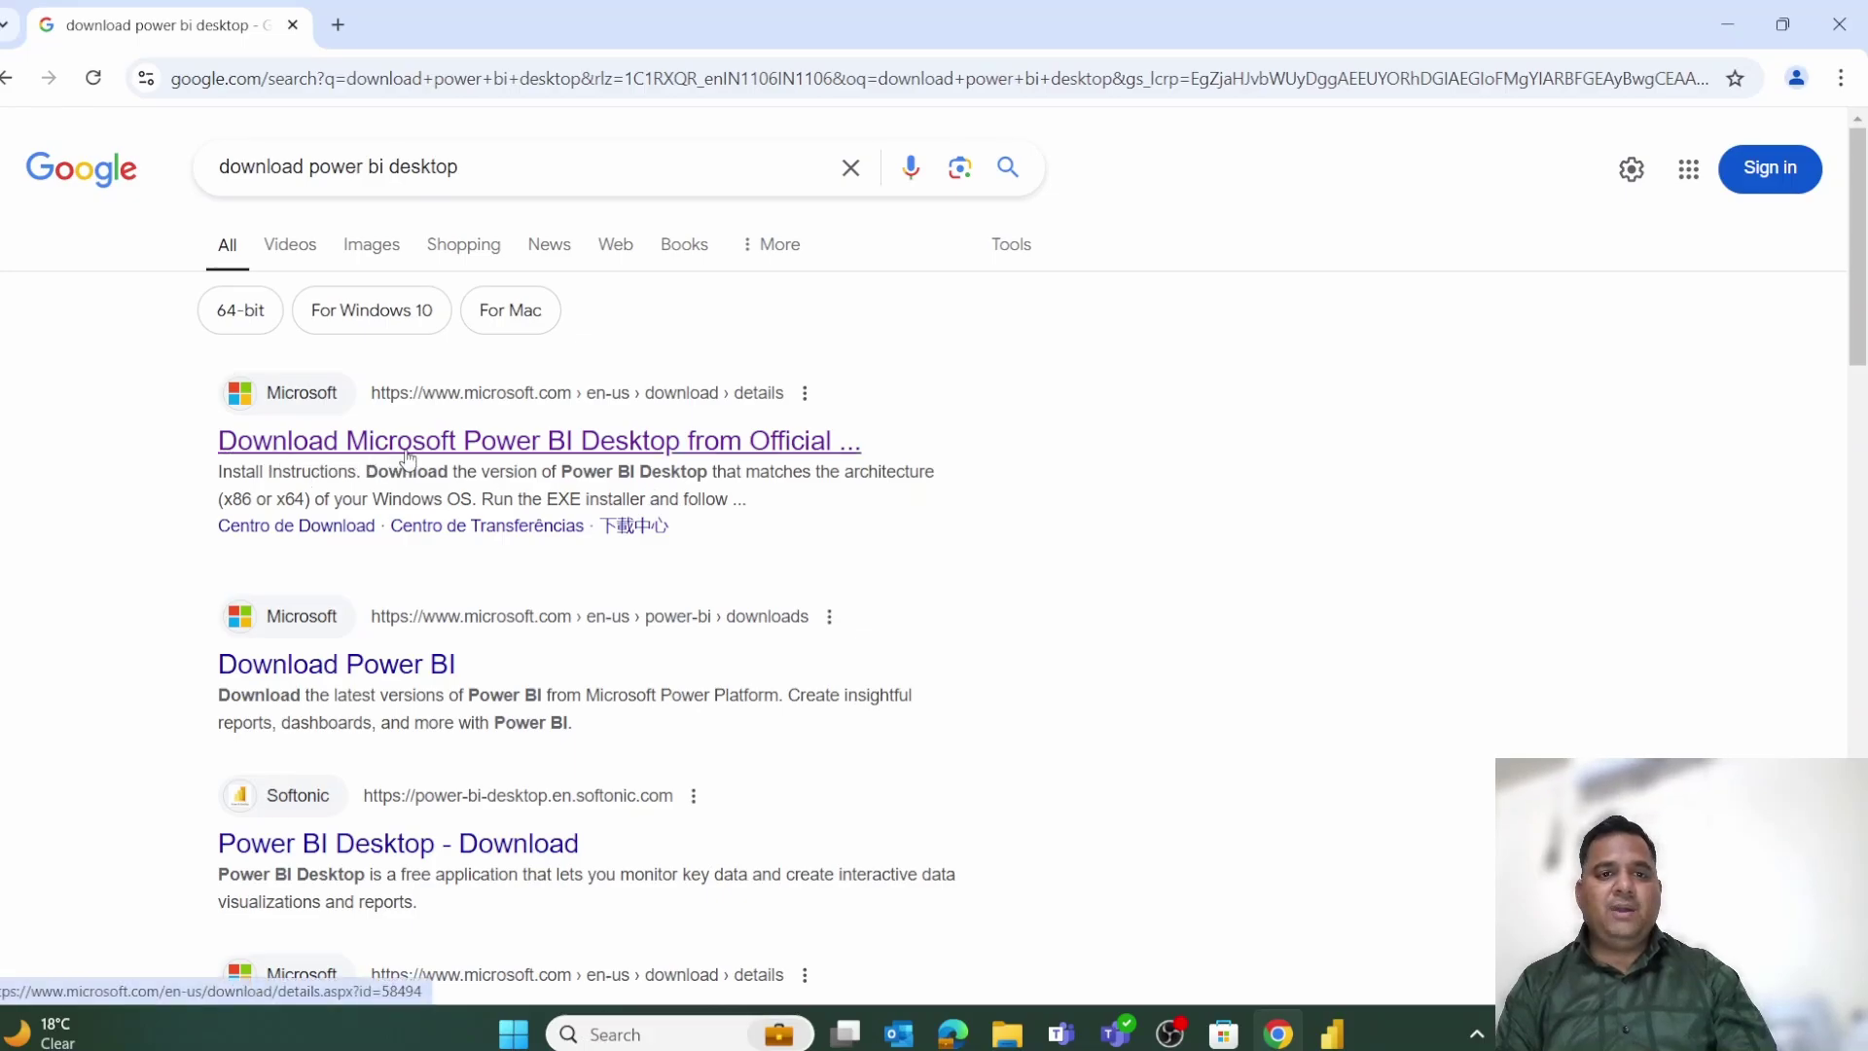
Open Microsoft's official Power BI Desktop download page and download the 64-bit installer PBIDesktopSetup_x64.exe in English
{"action": "left_click", "coordinate": [752, 447]}
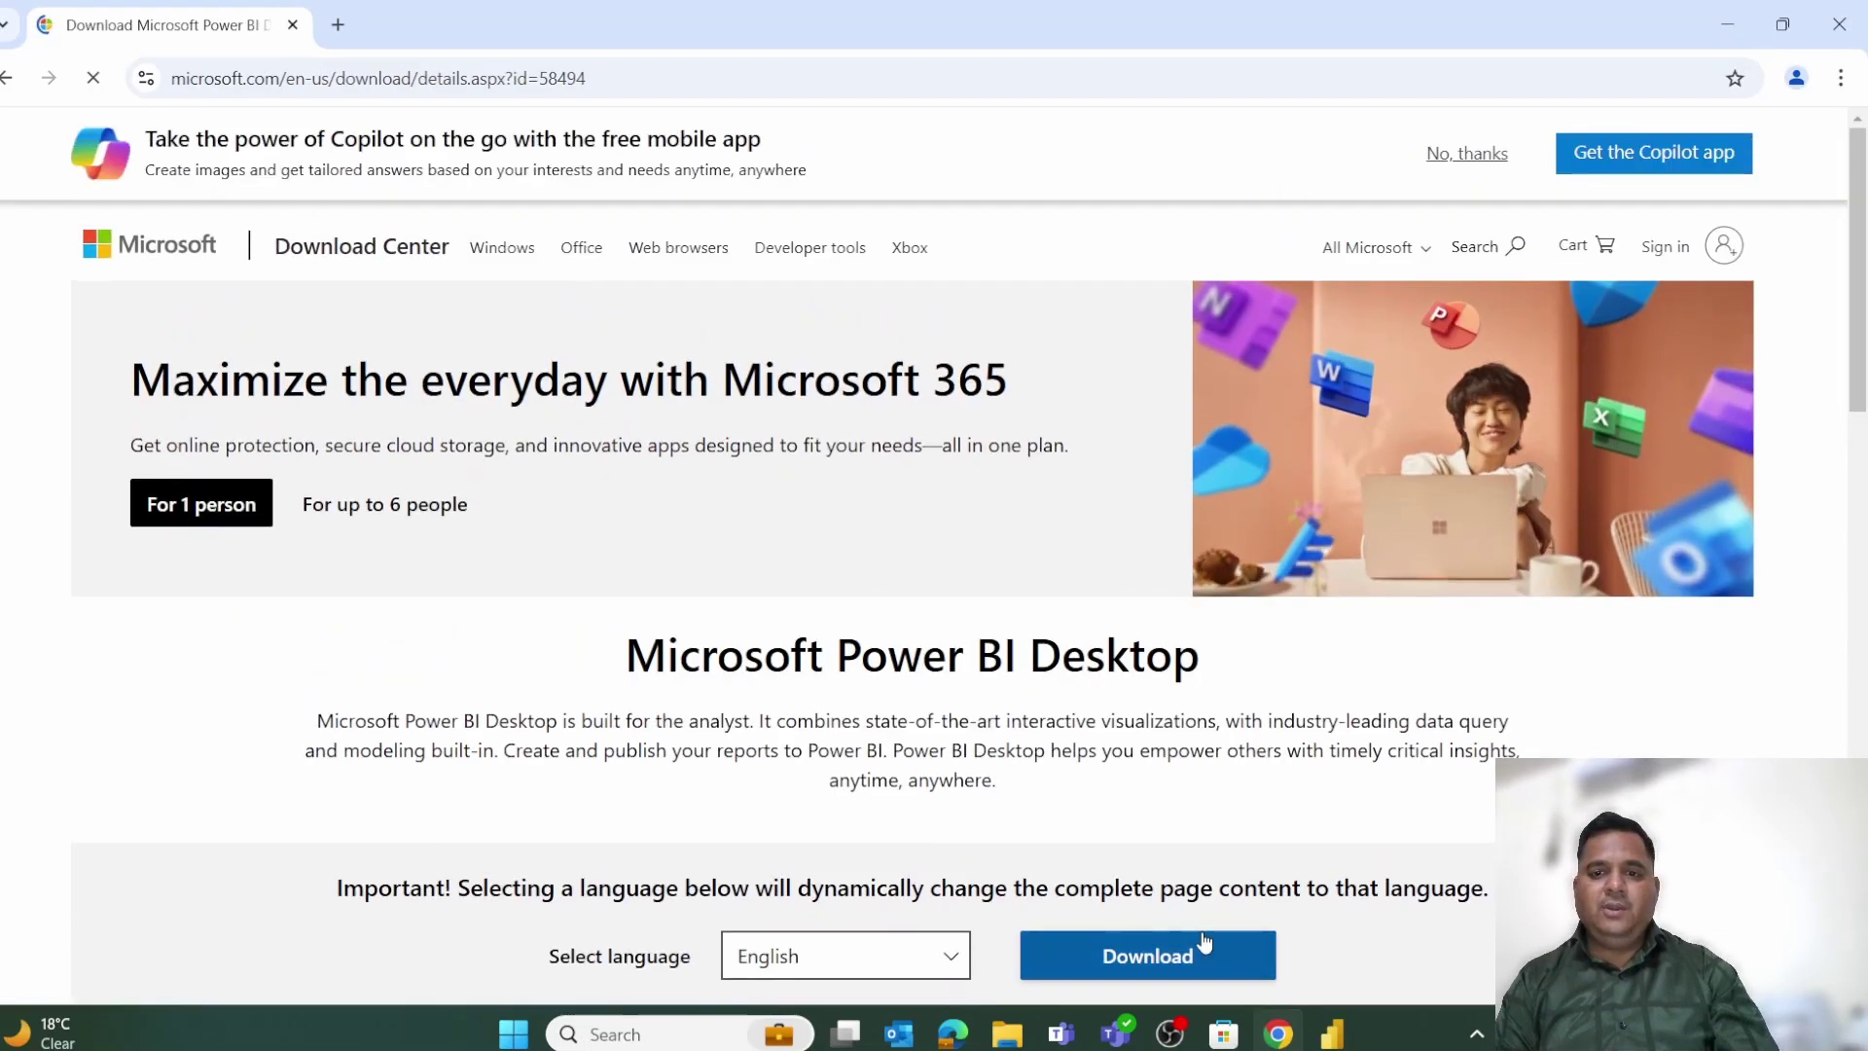
{"action": "left_click", "coordinate": [1200, 958]}
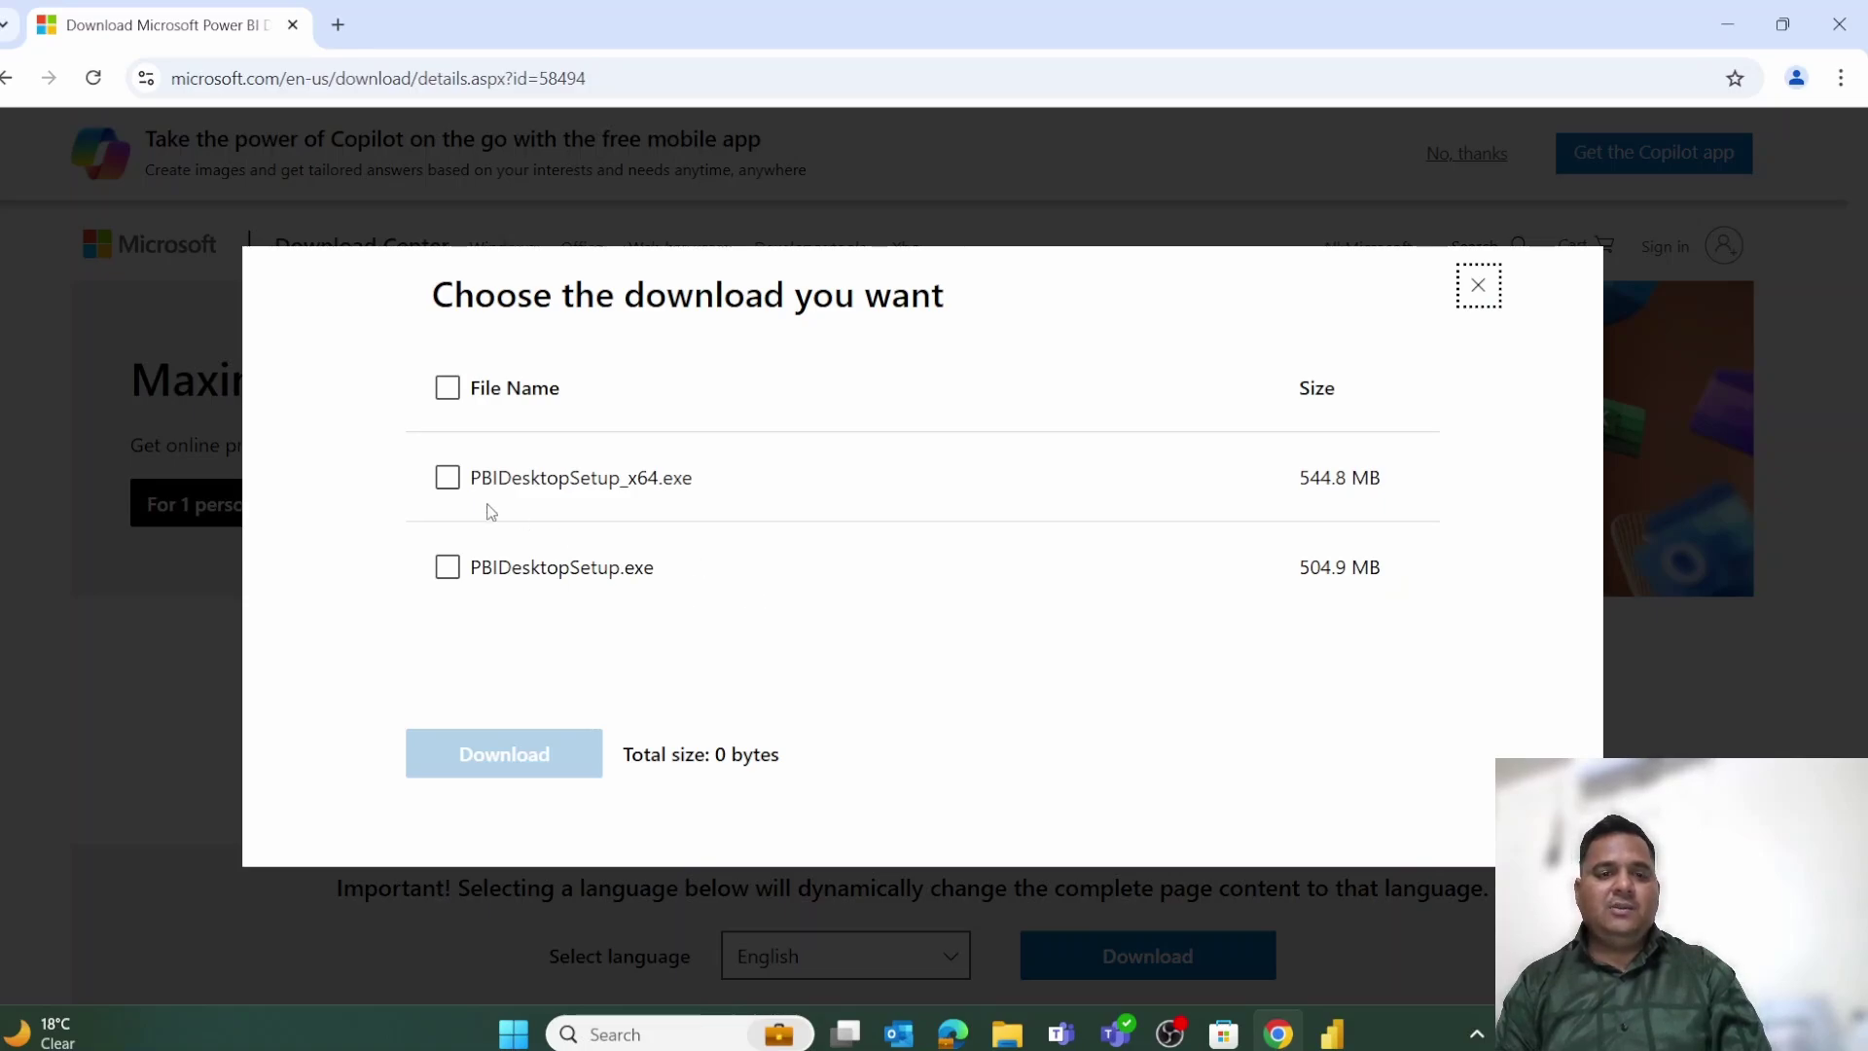
{"action": "left_click", "coordinate": [443, 490]}
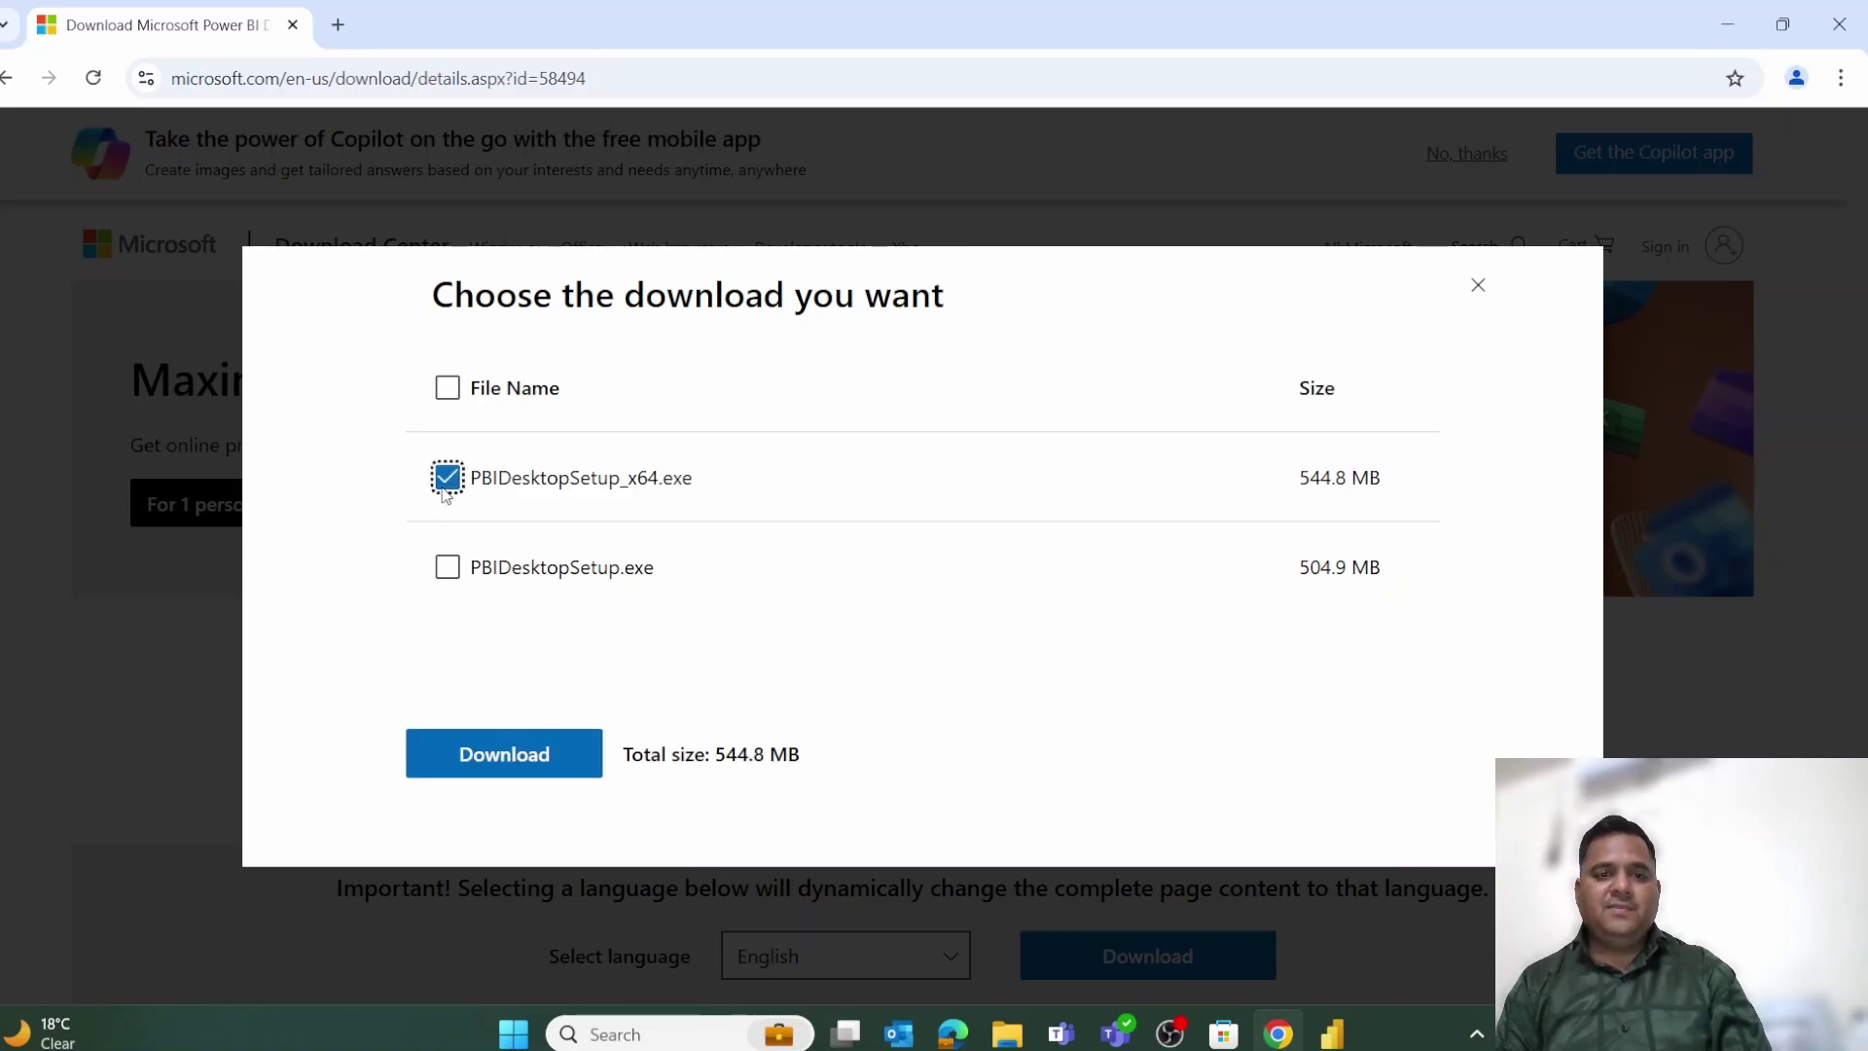
{"action": "left_click", "coordinate": [571, 752]}
{"action": "scroll", "coordinate": [571, 744], "scroll_direction": "down", "scroll_amount": 5}
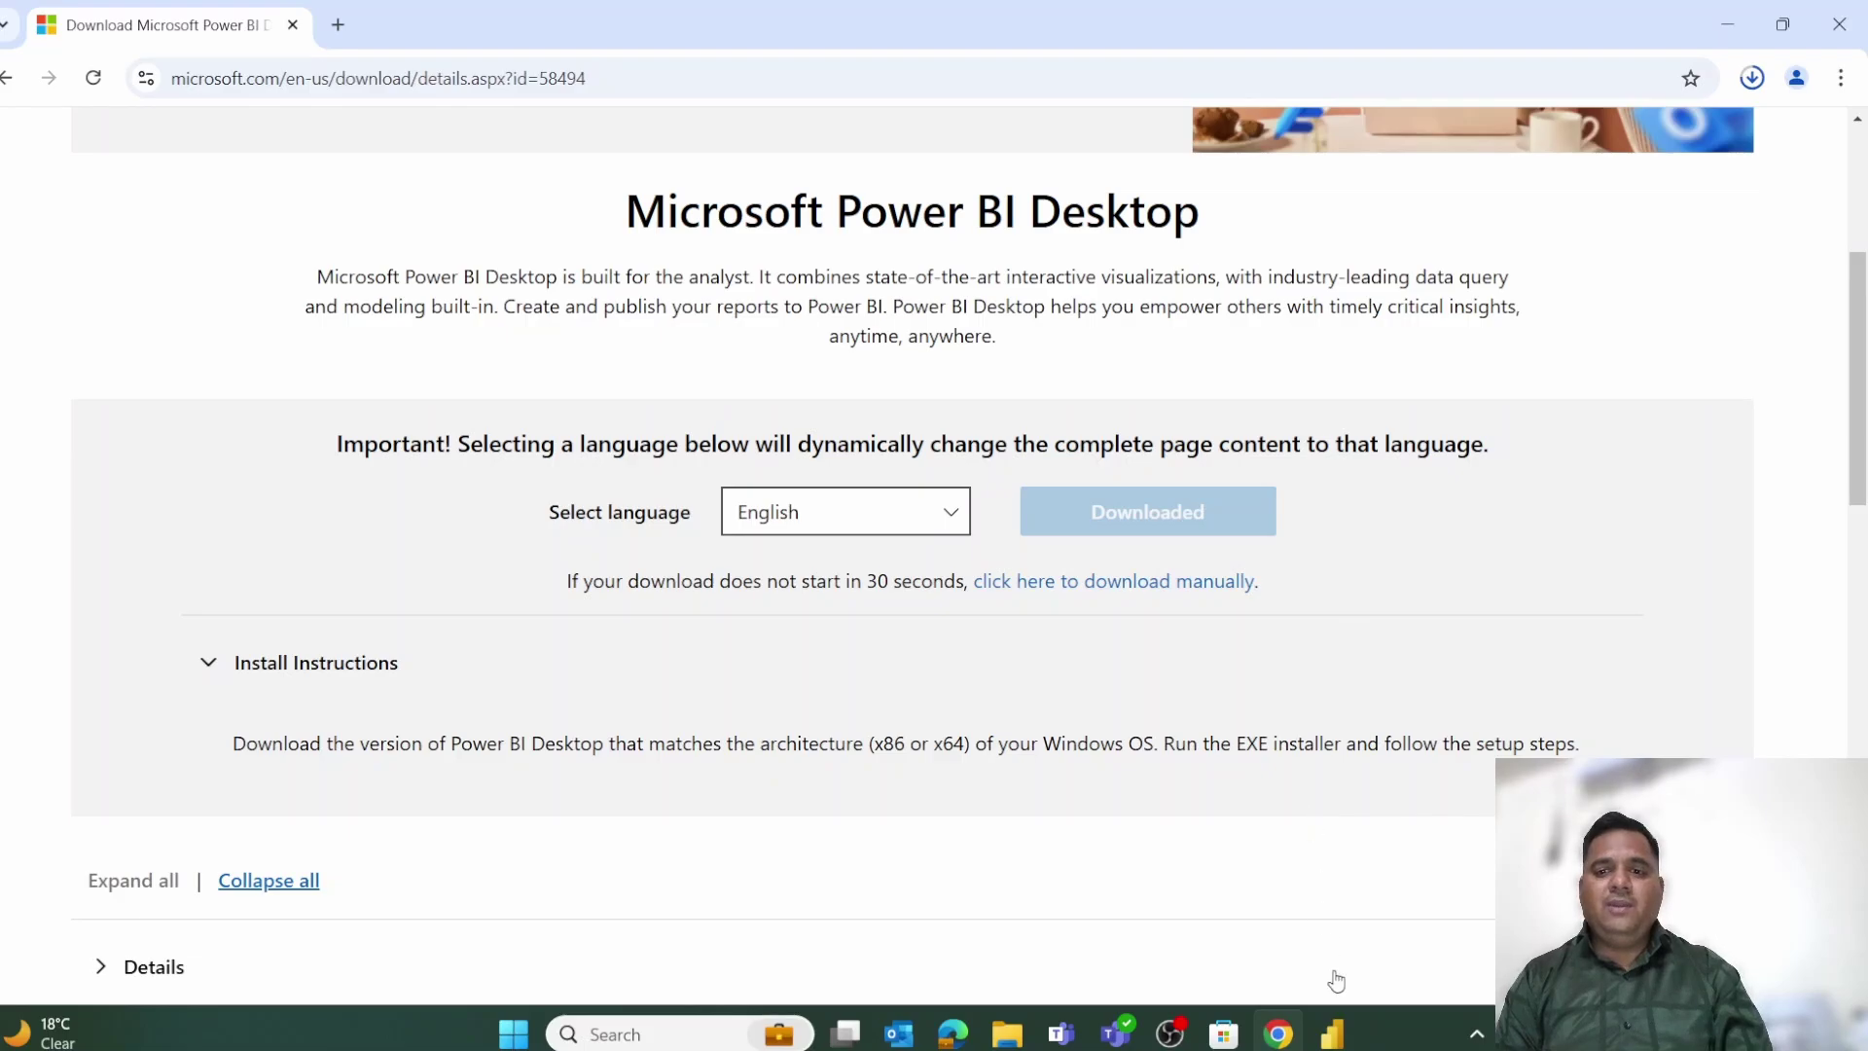
Switch to Power BI Desktop and expand the Data and Filters panes
{"action": "left_click", "coordinate": [1348, 1031]}
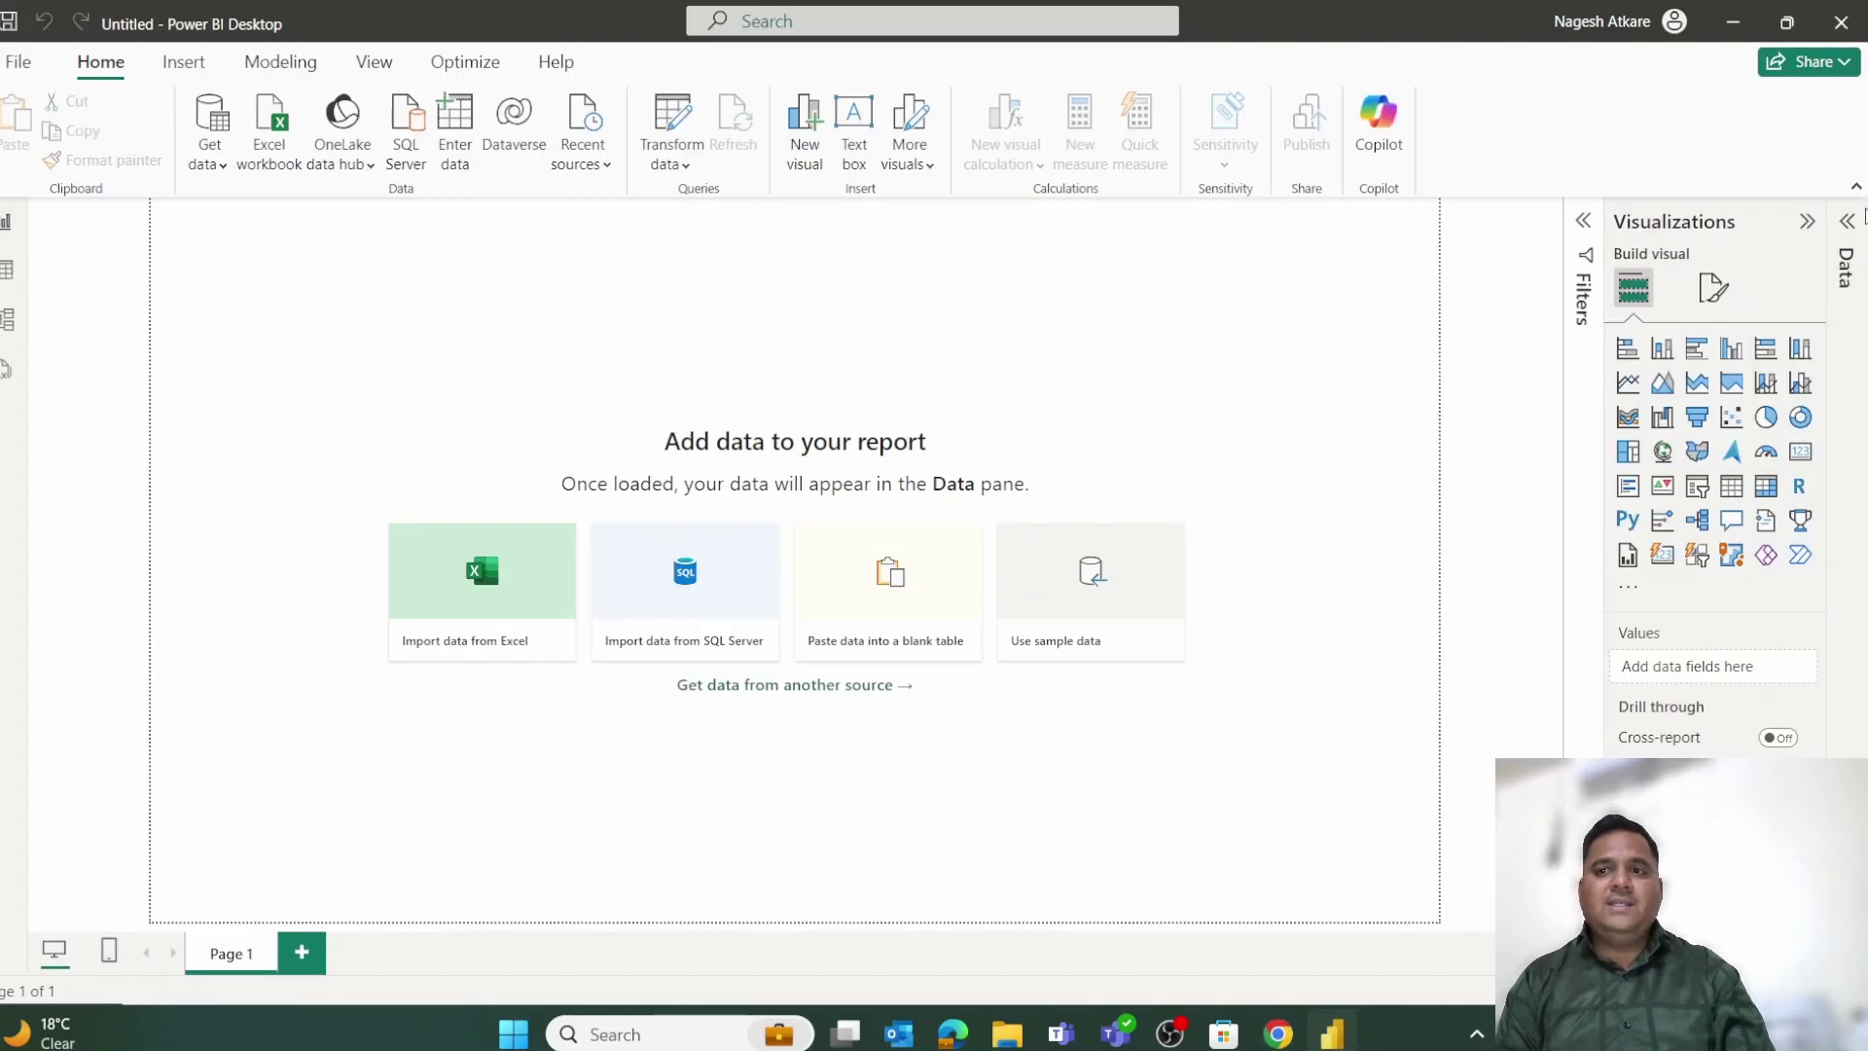
{"action": "left_click", "coordinate": [1846, 222]}
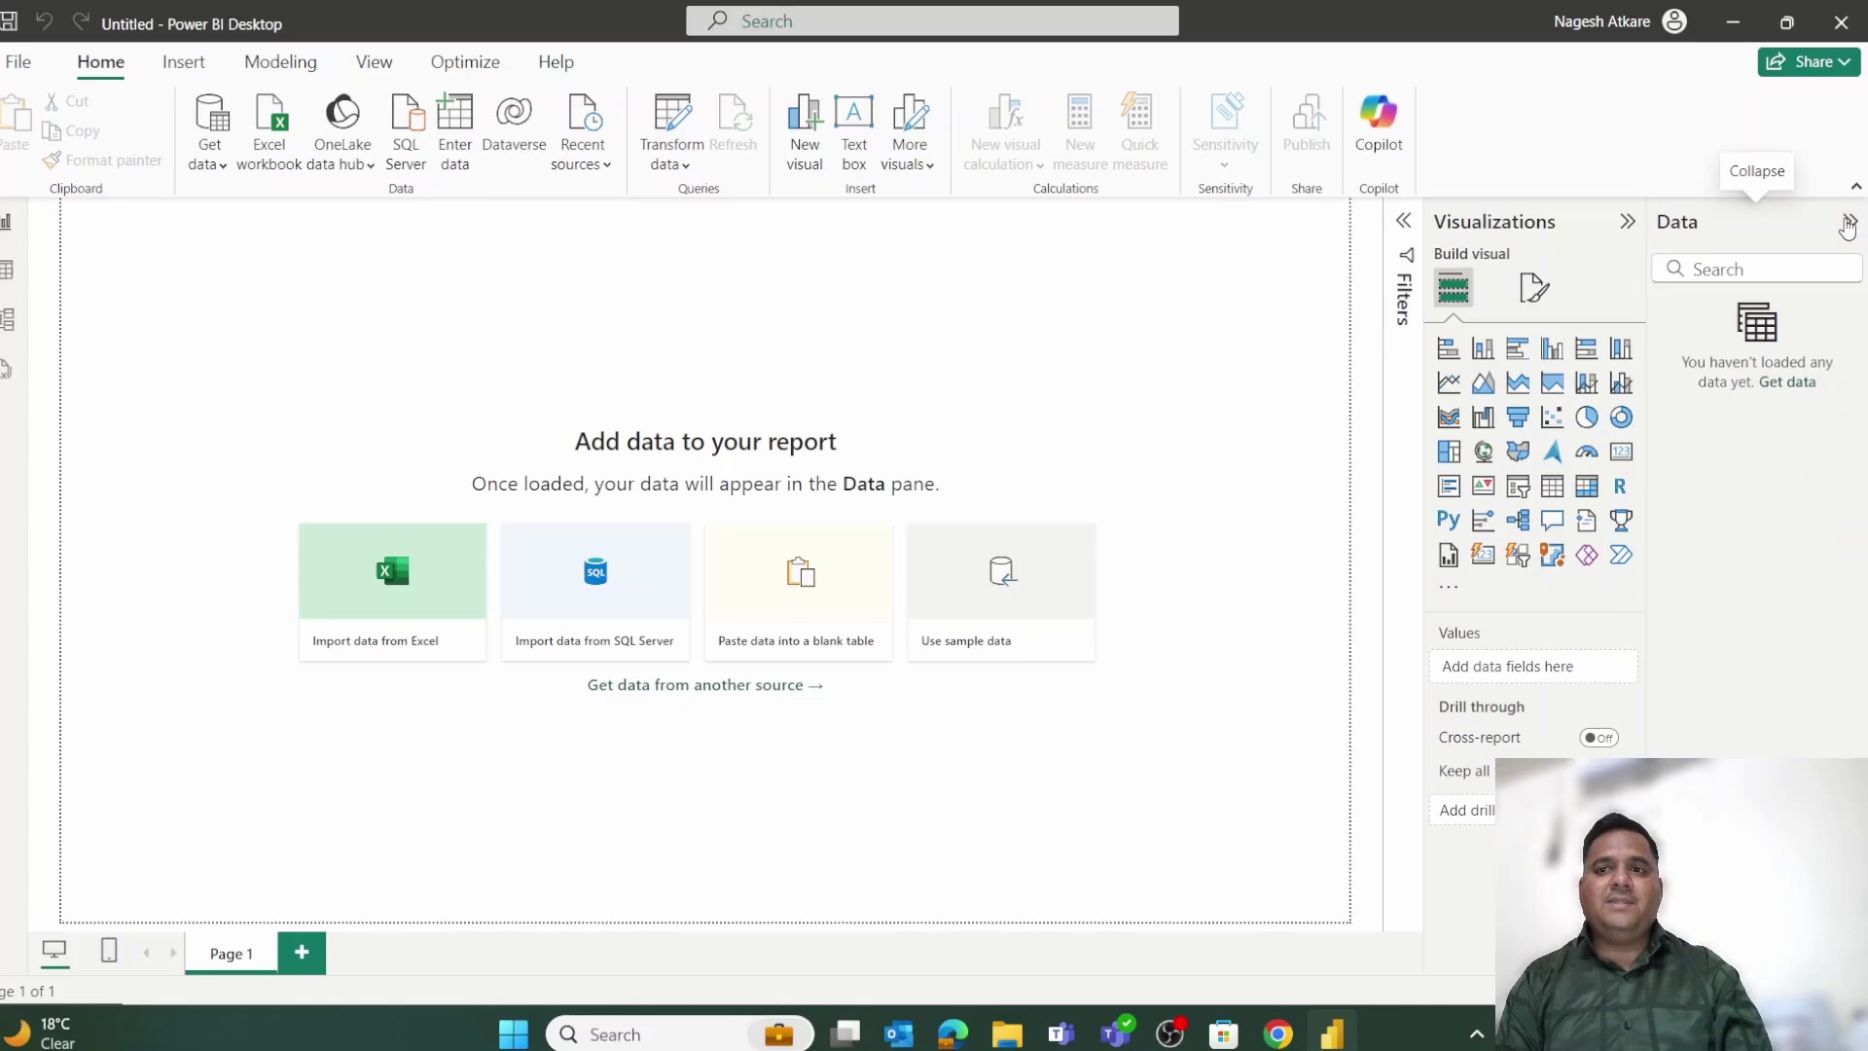
{"action": "left_click", "coordinate": [1403, 234]}
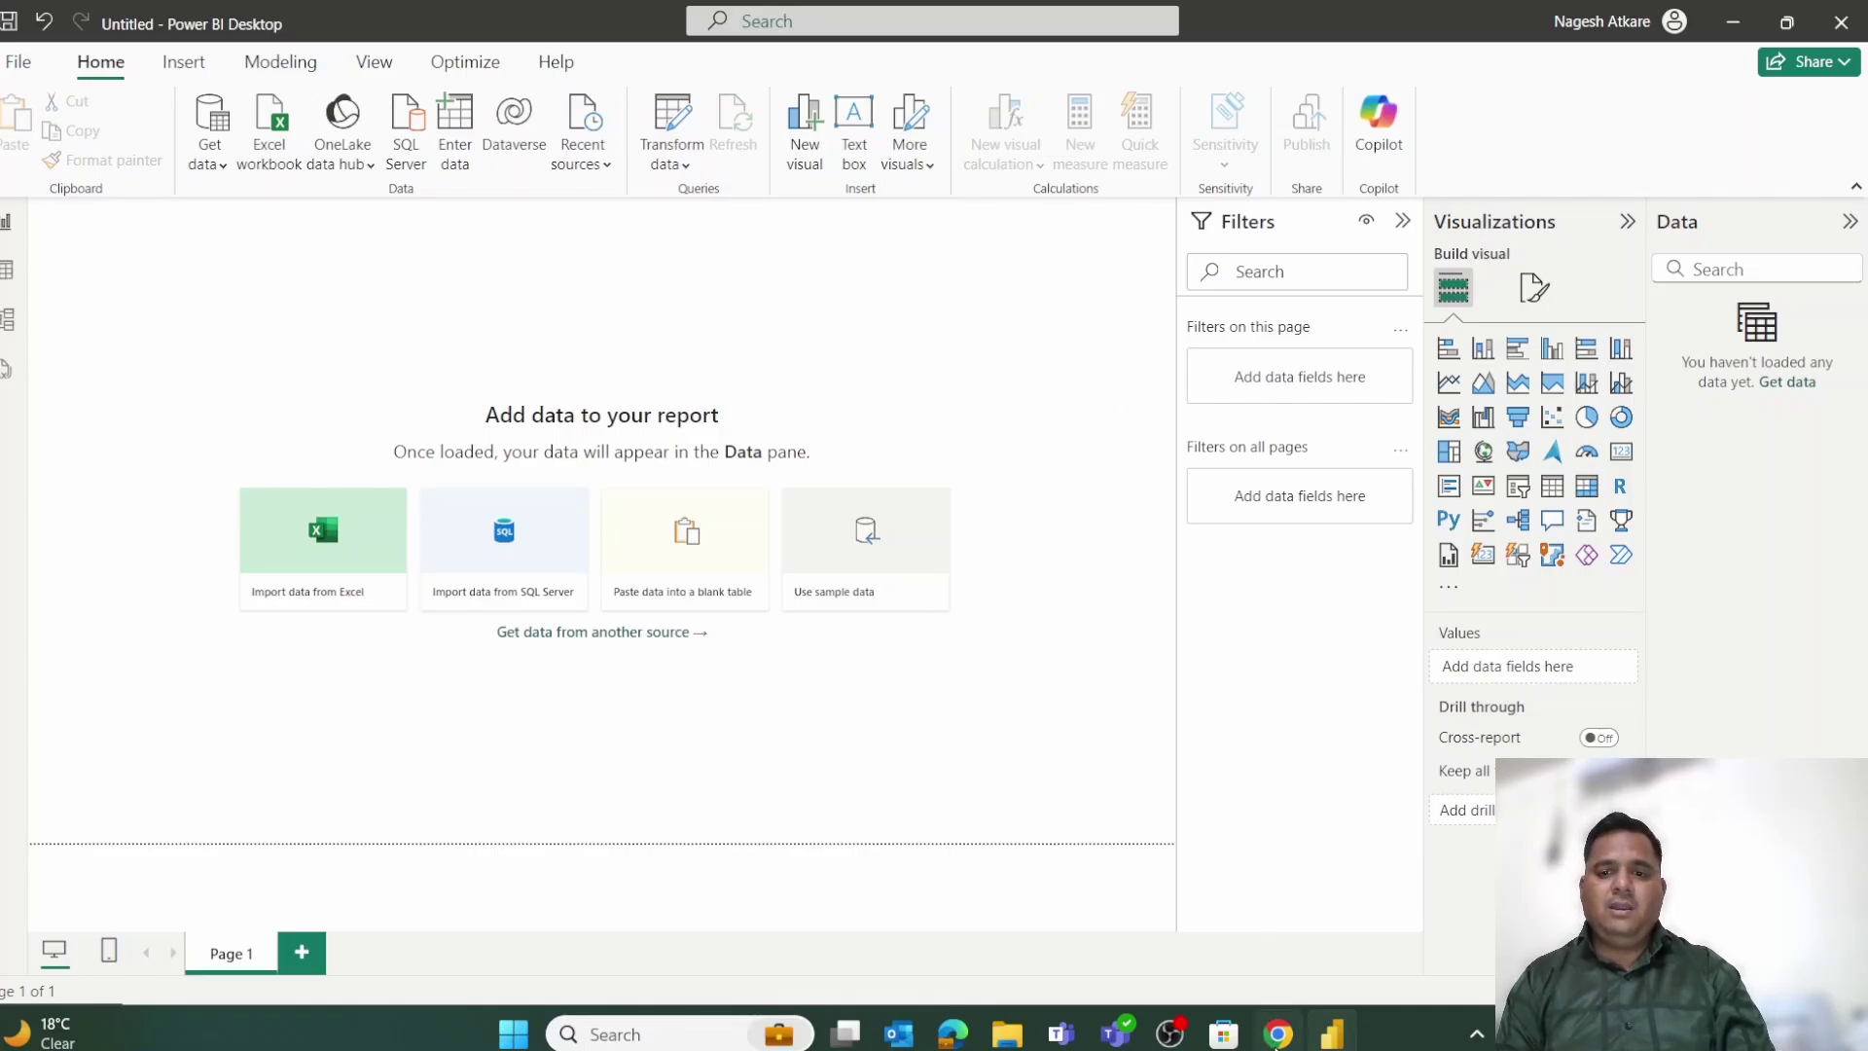
Switch back to Google Chrome and check the installer download in the recent download history
{"action": "mouse_move", "coordinate": [1275, 1029]}
{"action": "left_click", "coordinate": [1274, 968]}
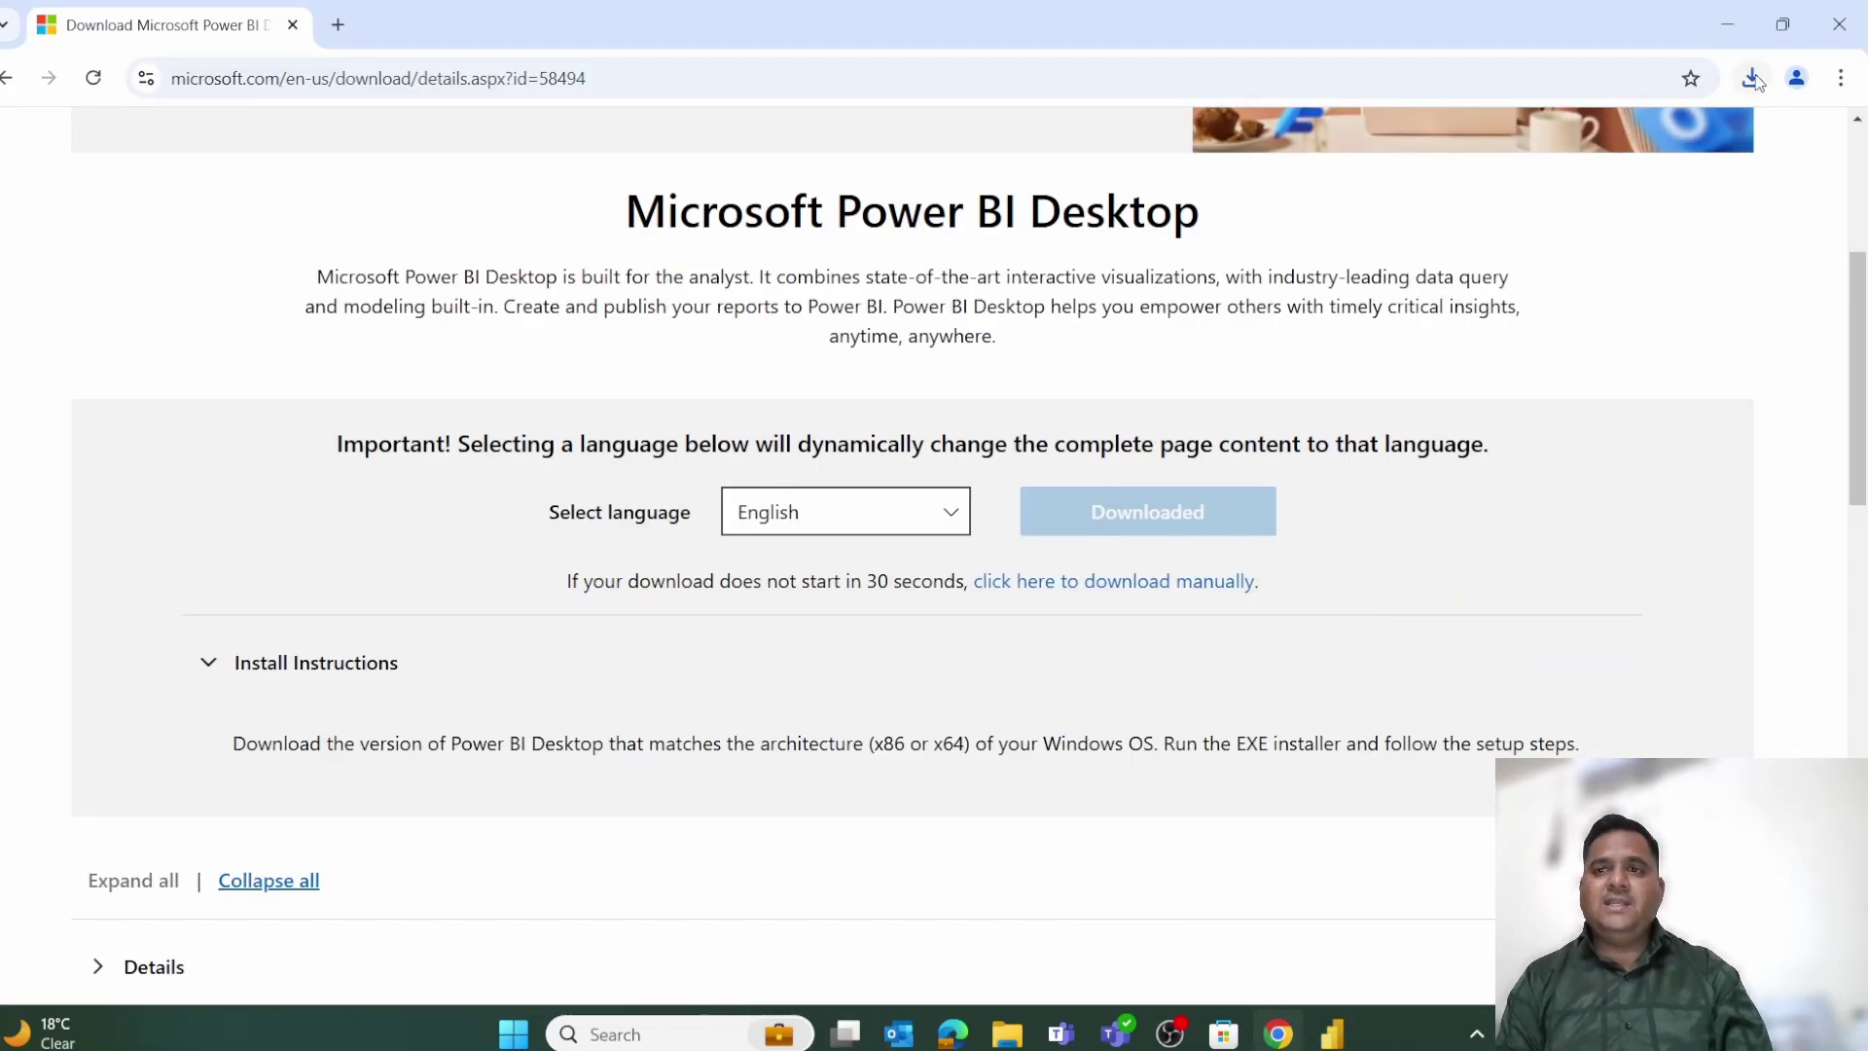
{"action": "left_click", "coordinate": [1752, 77]}
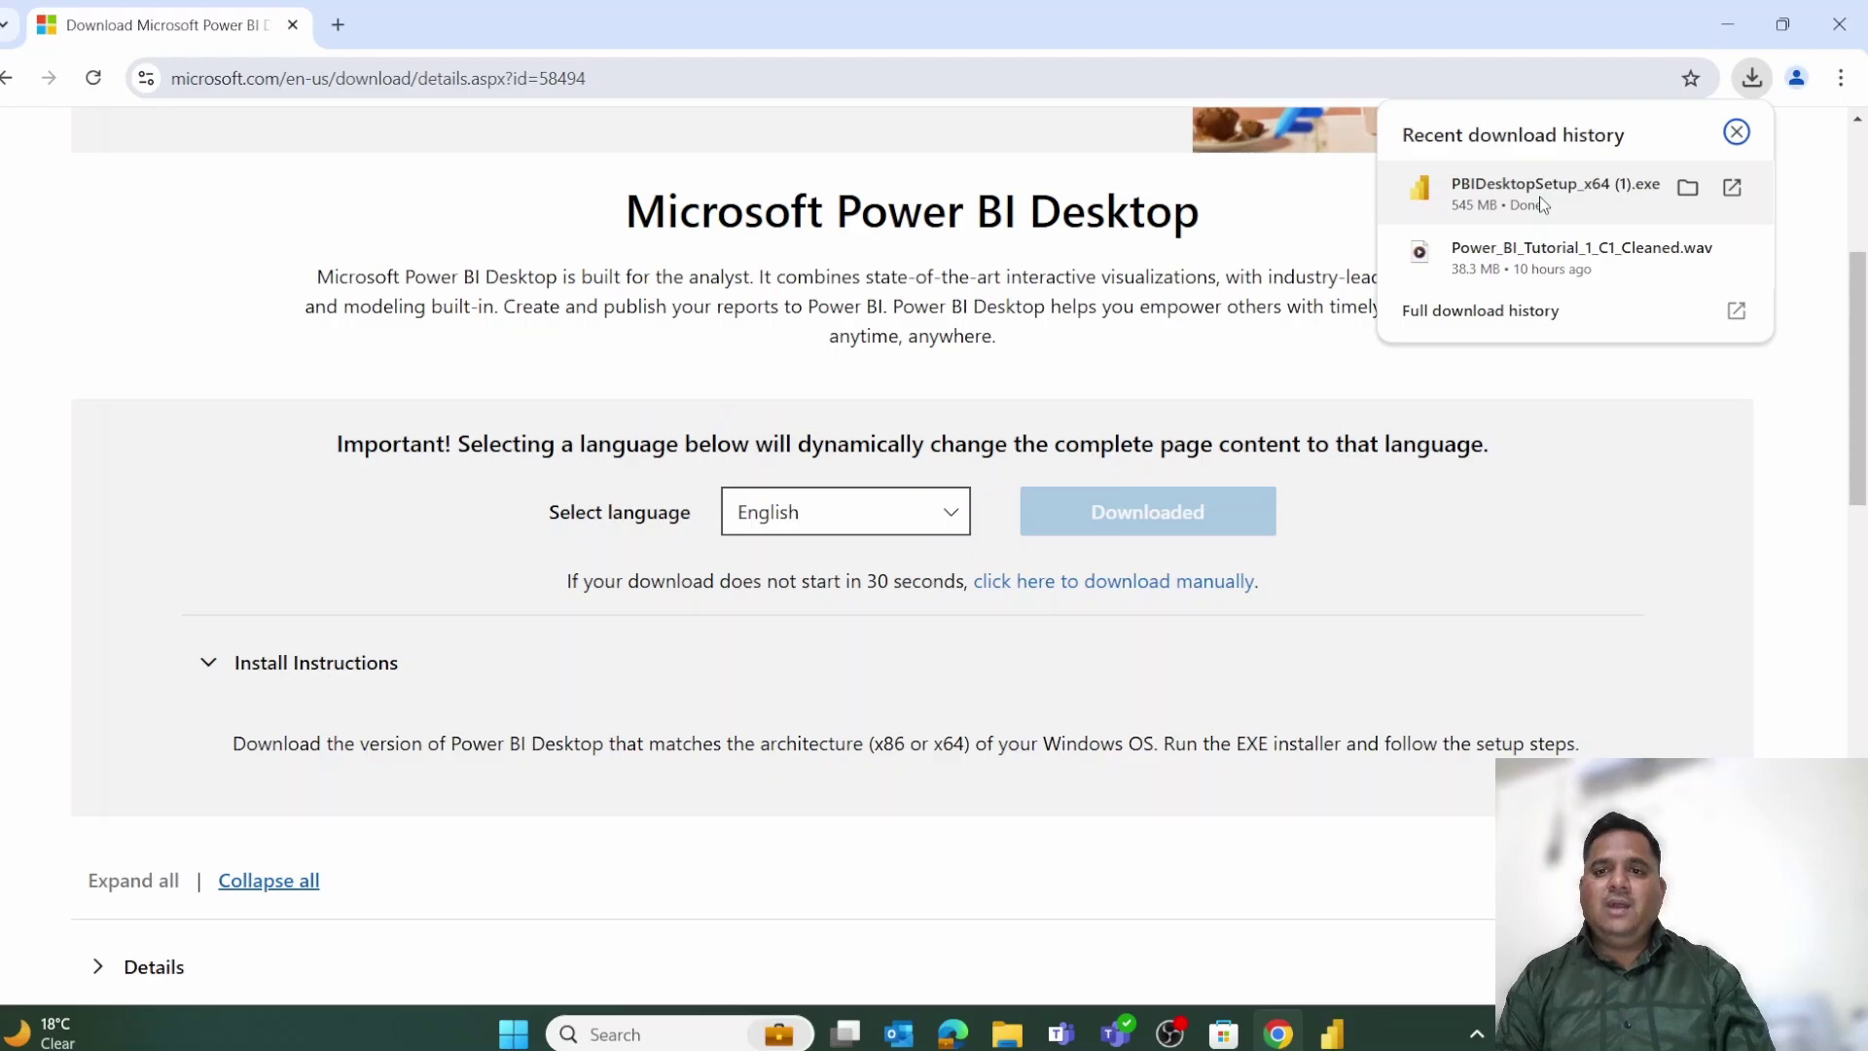
Switch to Power BI Desktop and close it without saving the untitled report's changes
{"action": "mouse_move", "coordinate": [1334, 1034]}
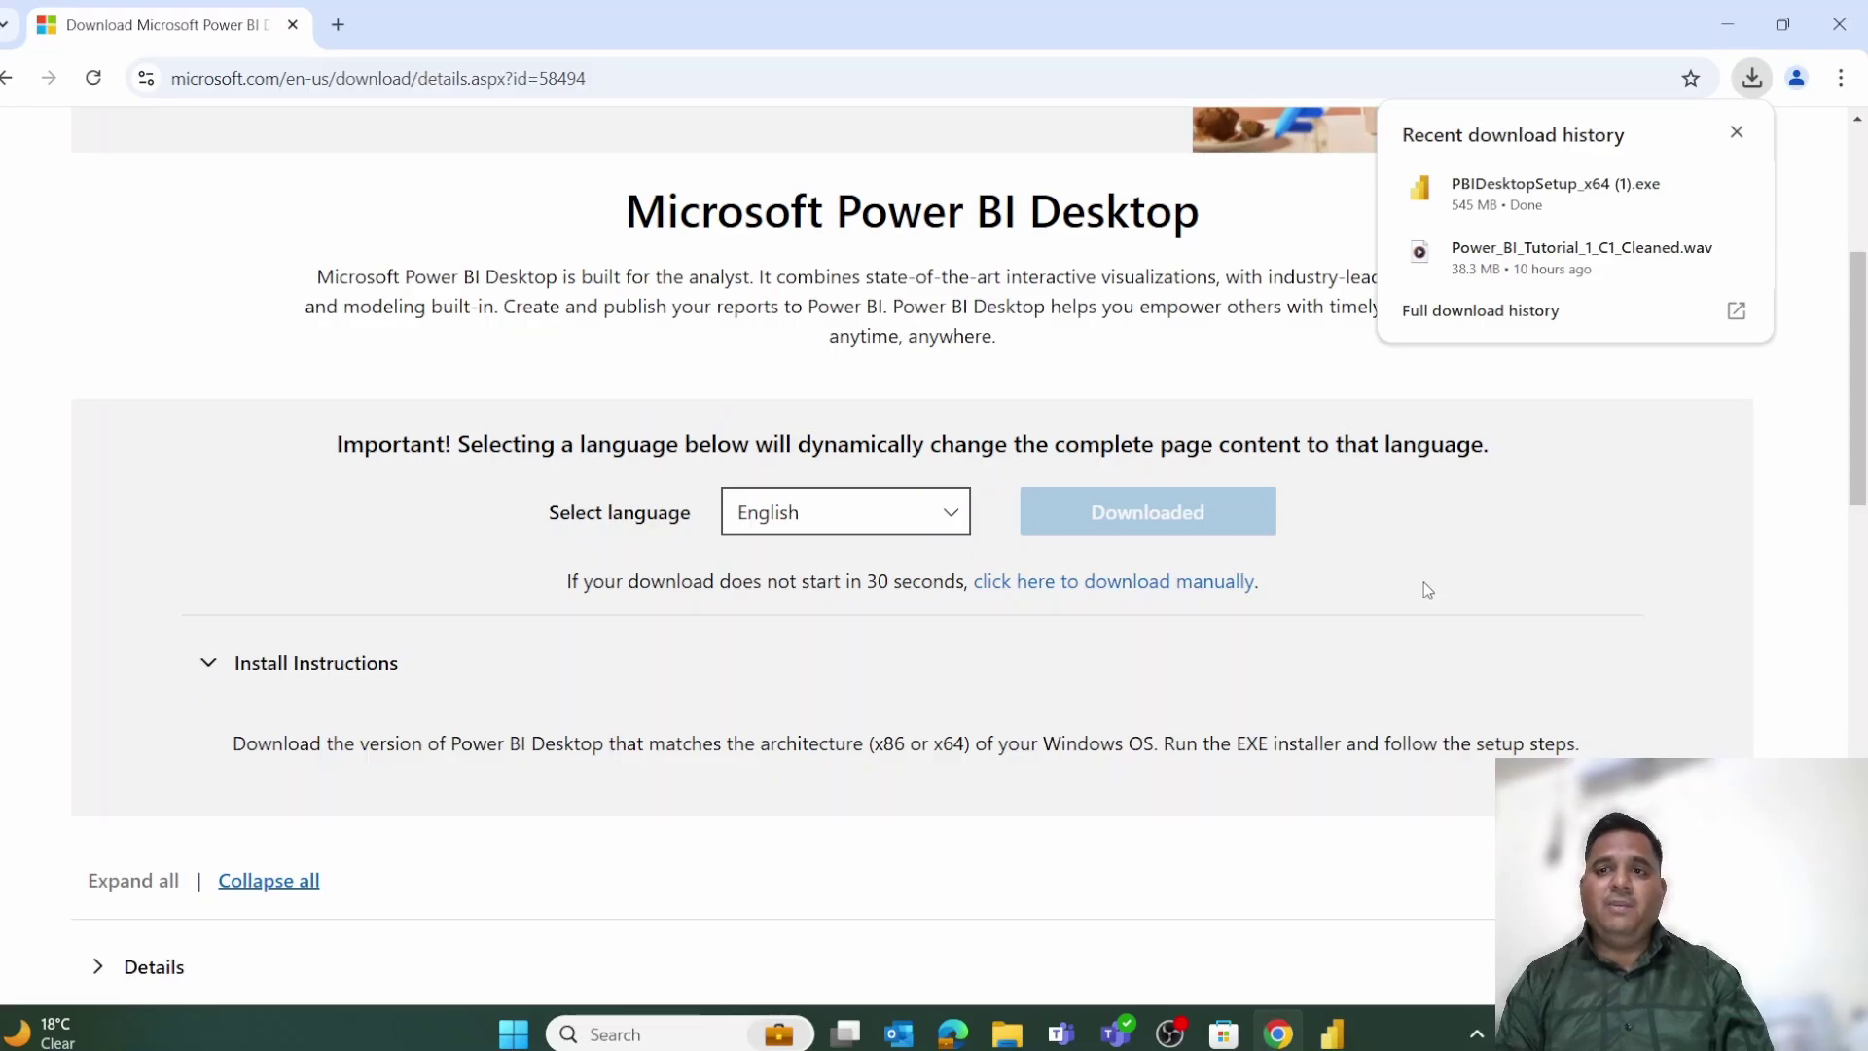
{"action": "left_click", "coordinate": [1333, 1034]}
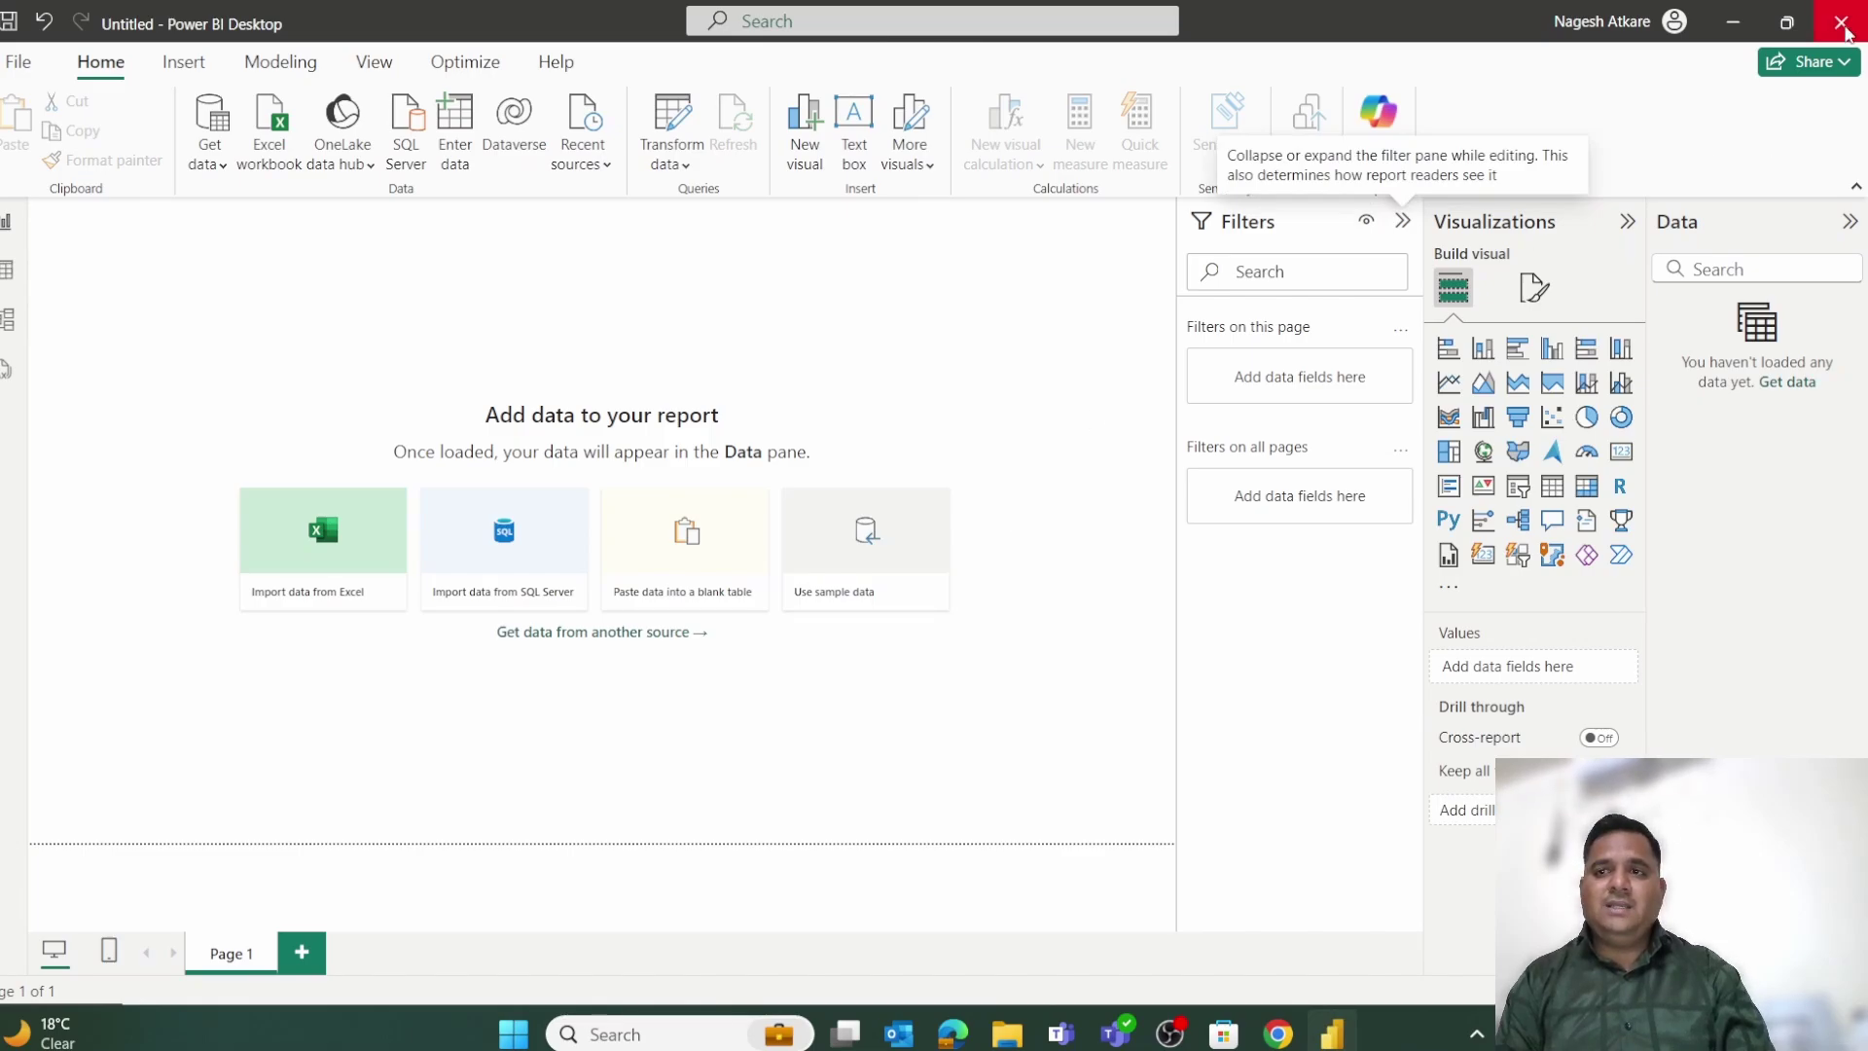
{"action": "right_click", "coordinate": [1337, 1041]}
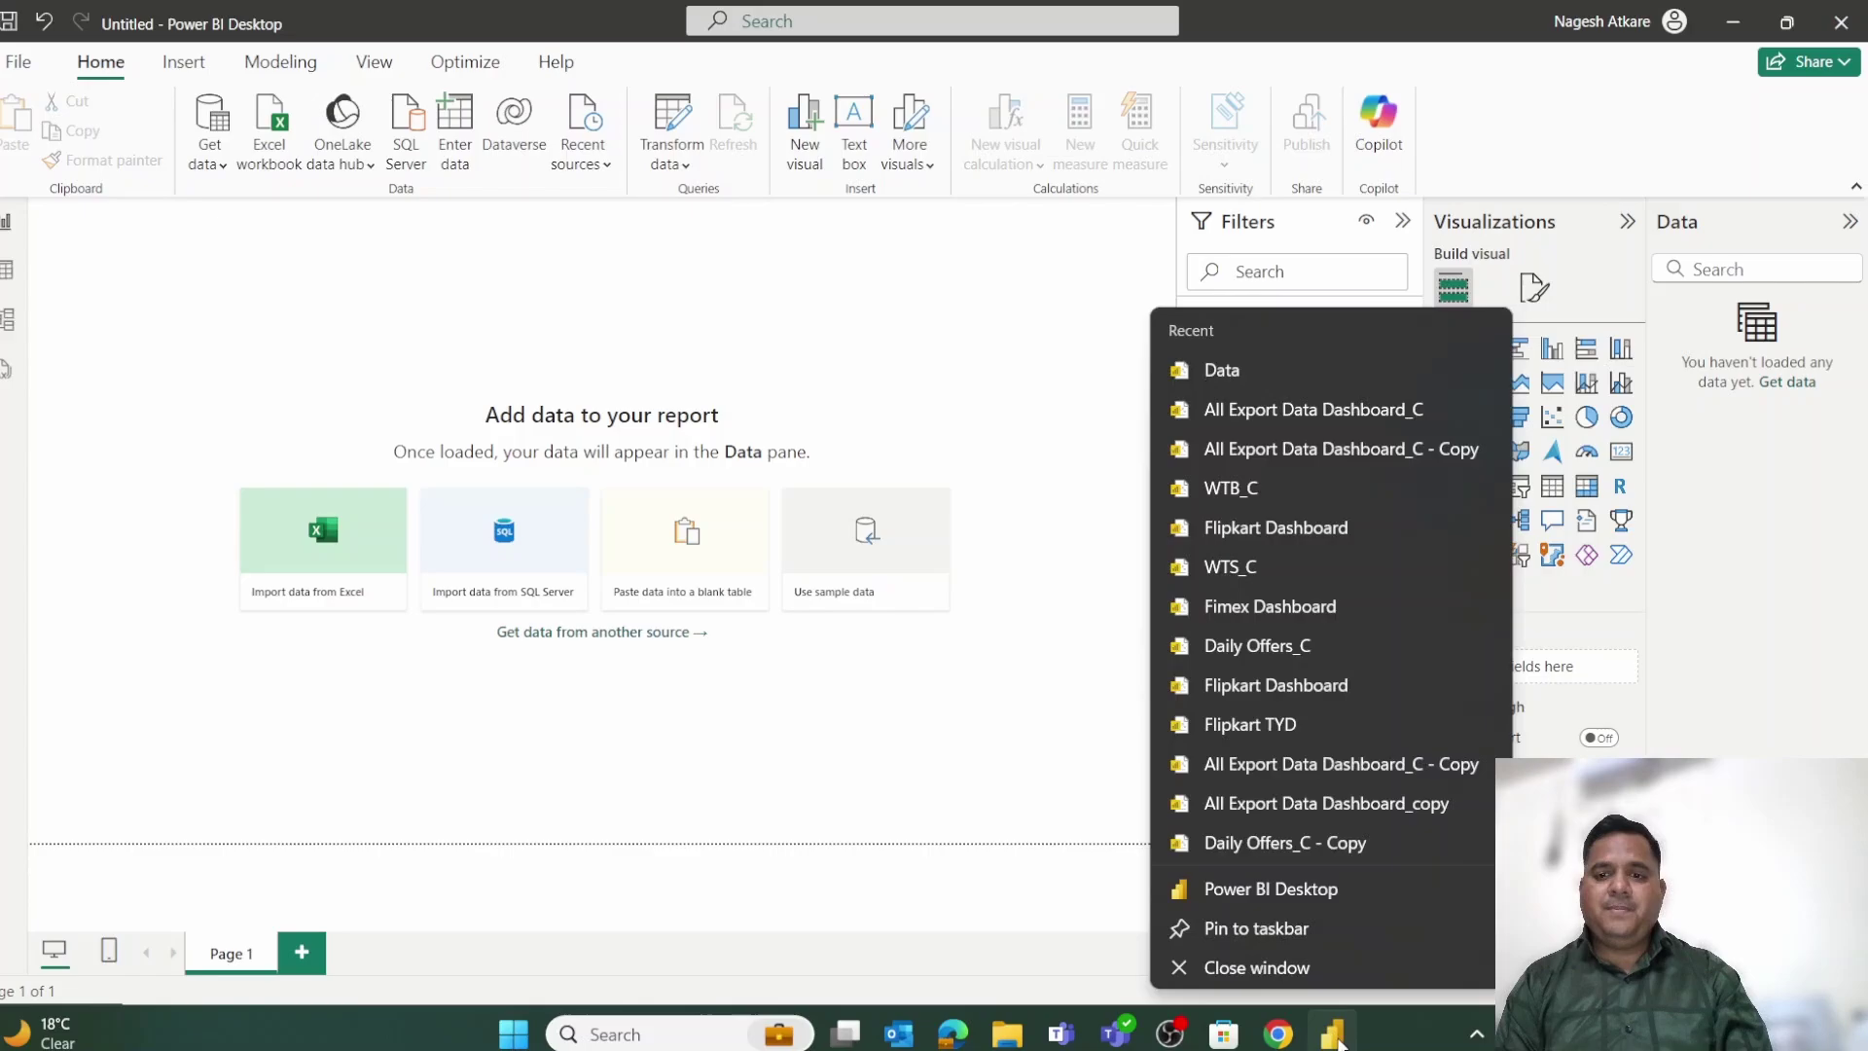
{"action": "left_click", "coordinate": [1297, 975]}
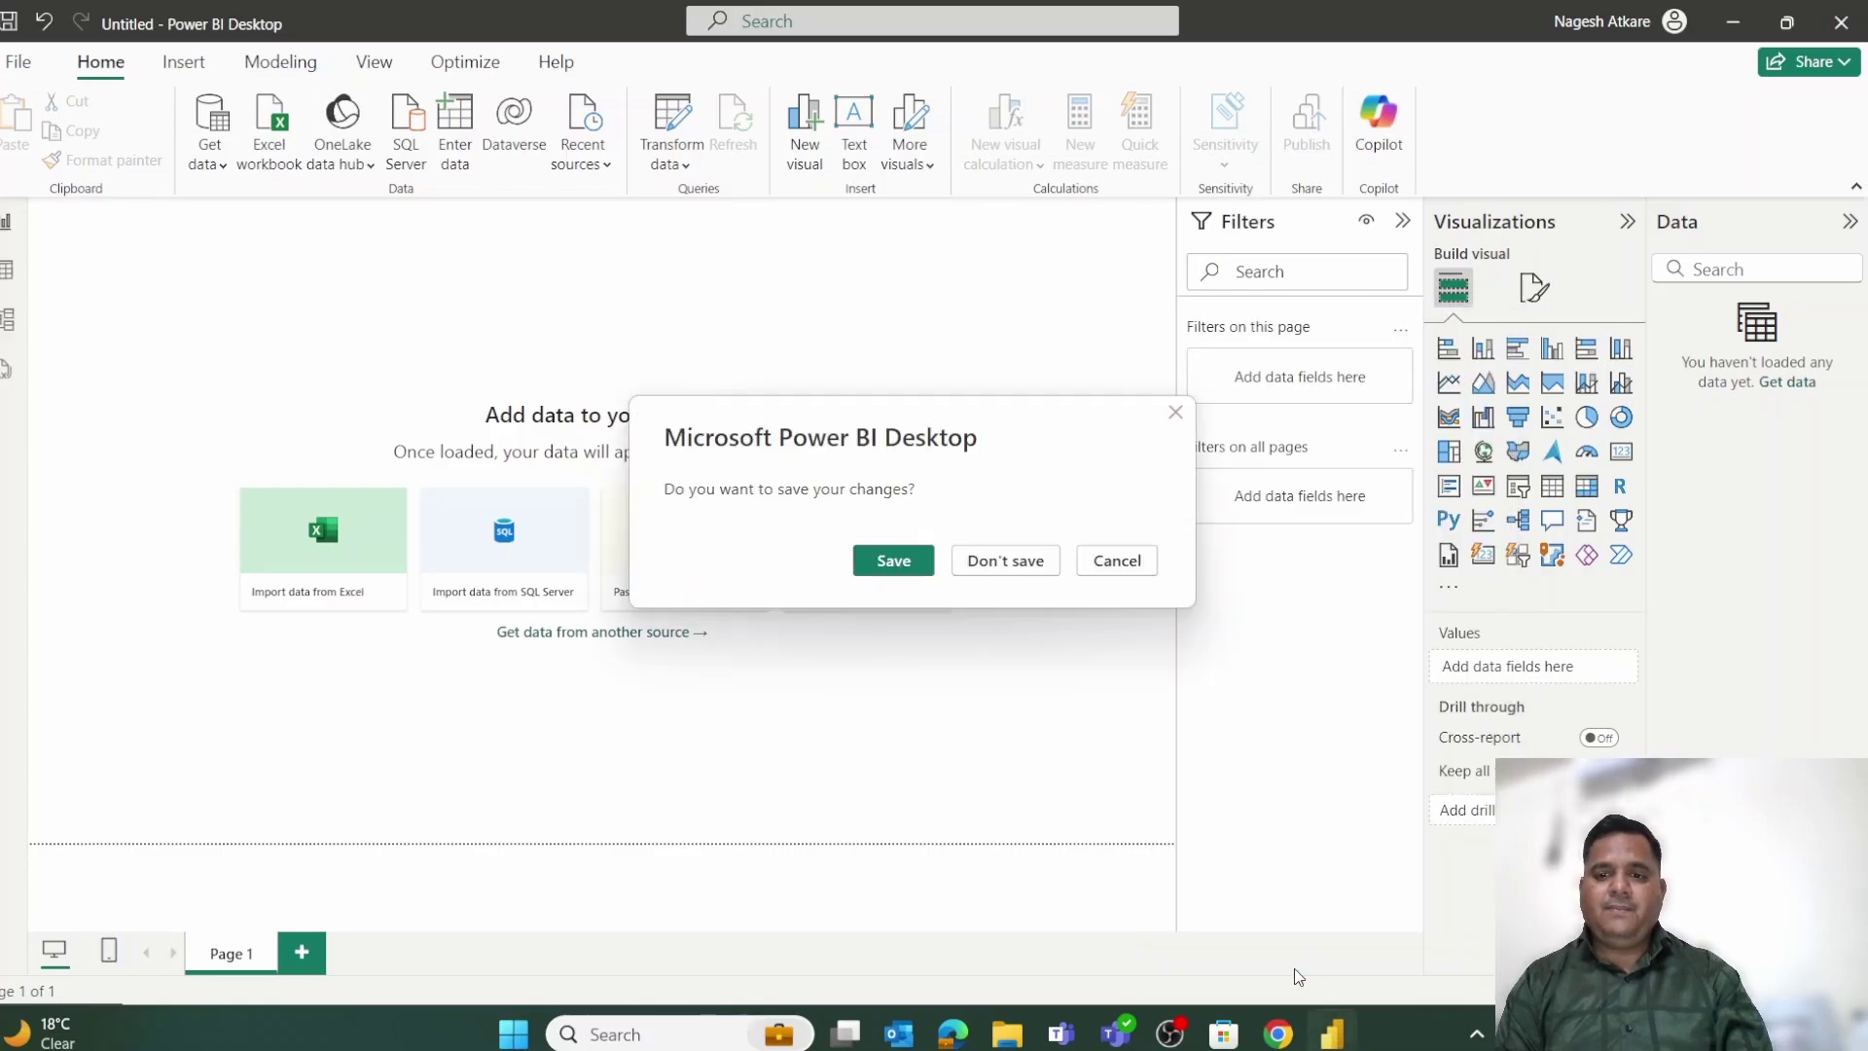
{"action": "left_click", "coordinate": [1003, 557]}
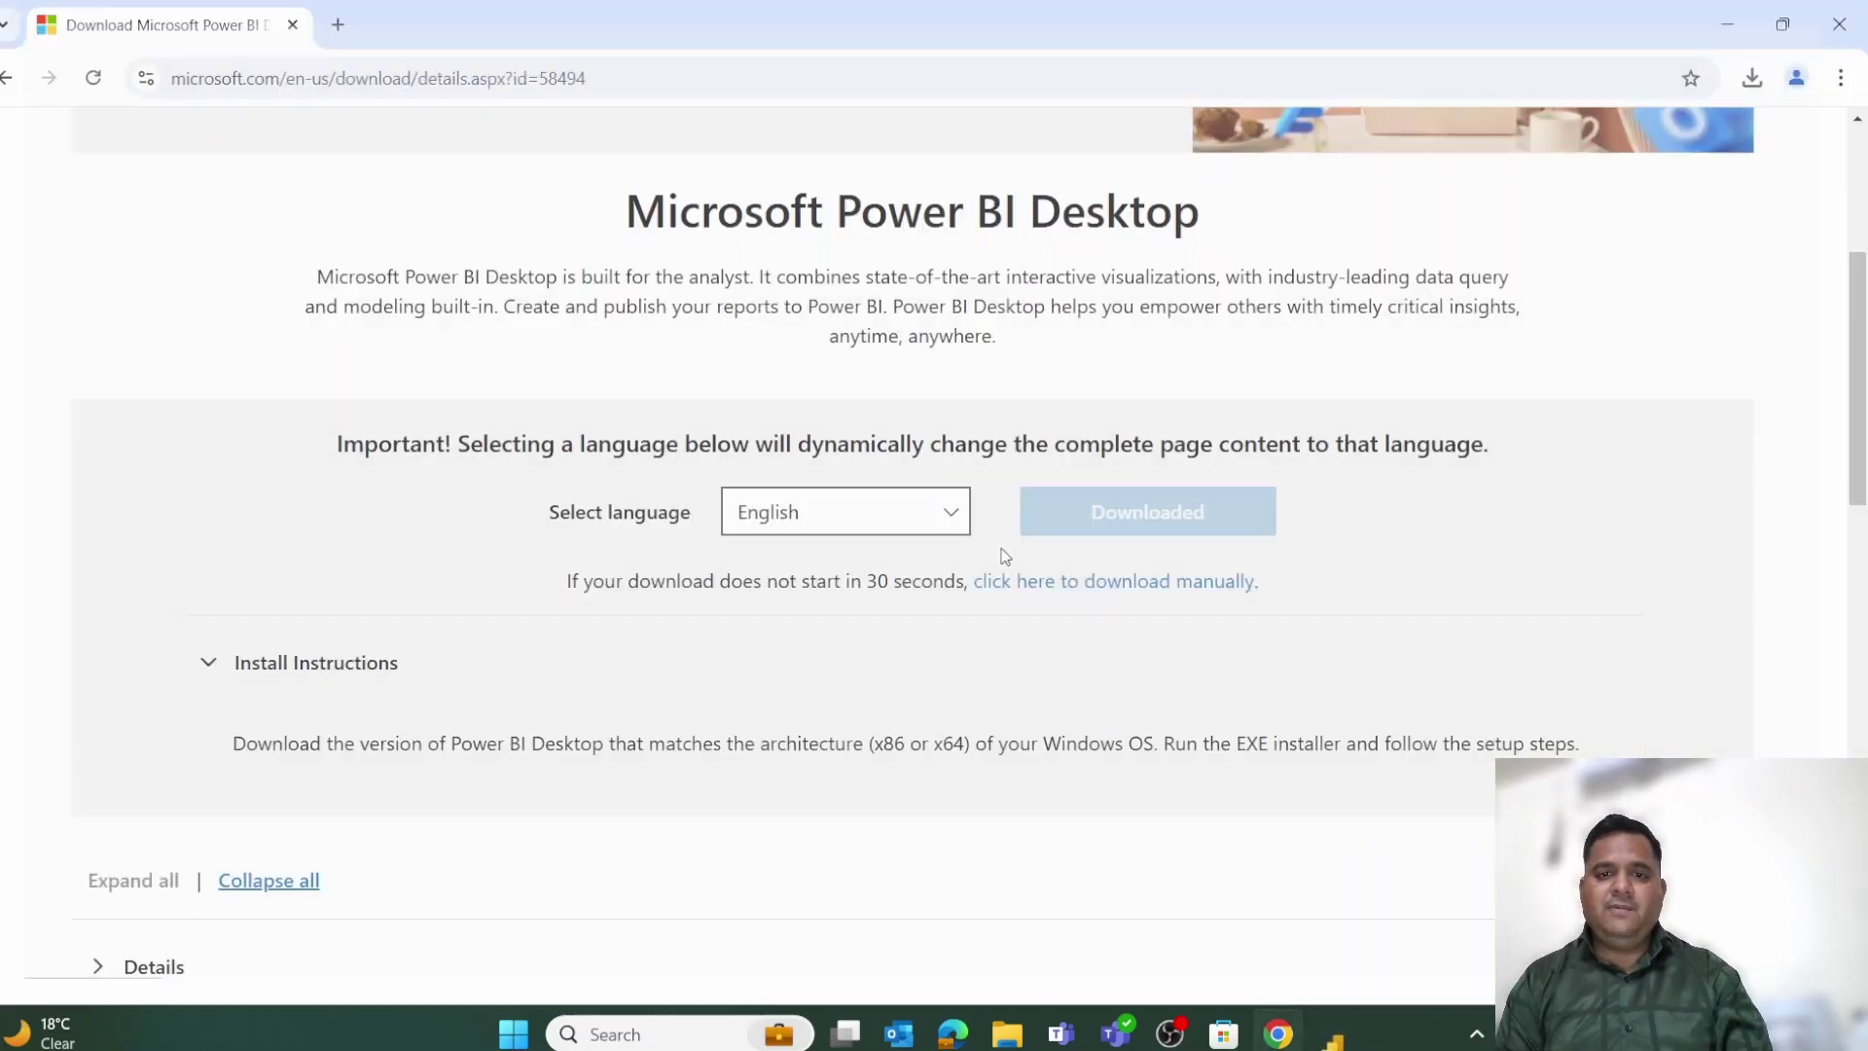
Run the downloaded PBIDesktopSetup_x64 (1).exe from Chrome's recent downloads, proceed with English and bring the setup wizard to the front
{"action": "left_click", "coordinate": [1761, 82]}
{"action": "mouse_move", "coordinate": [1682, 198]}
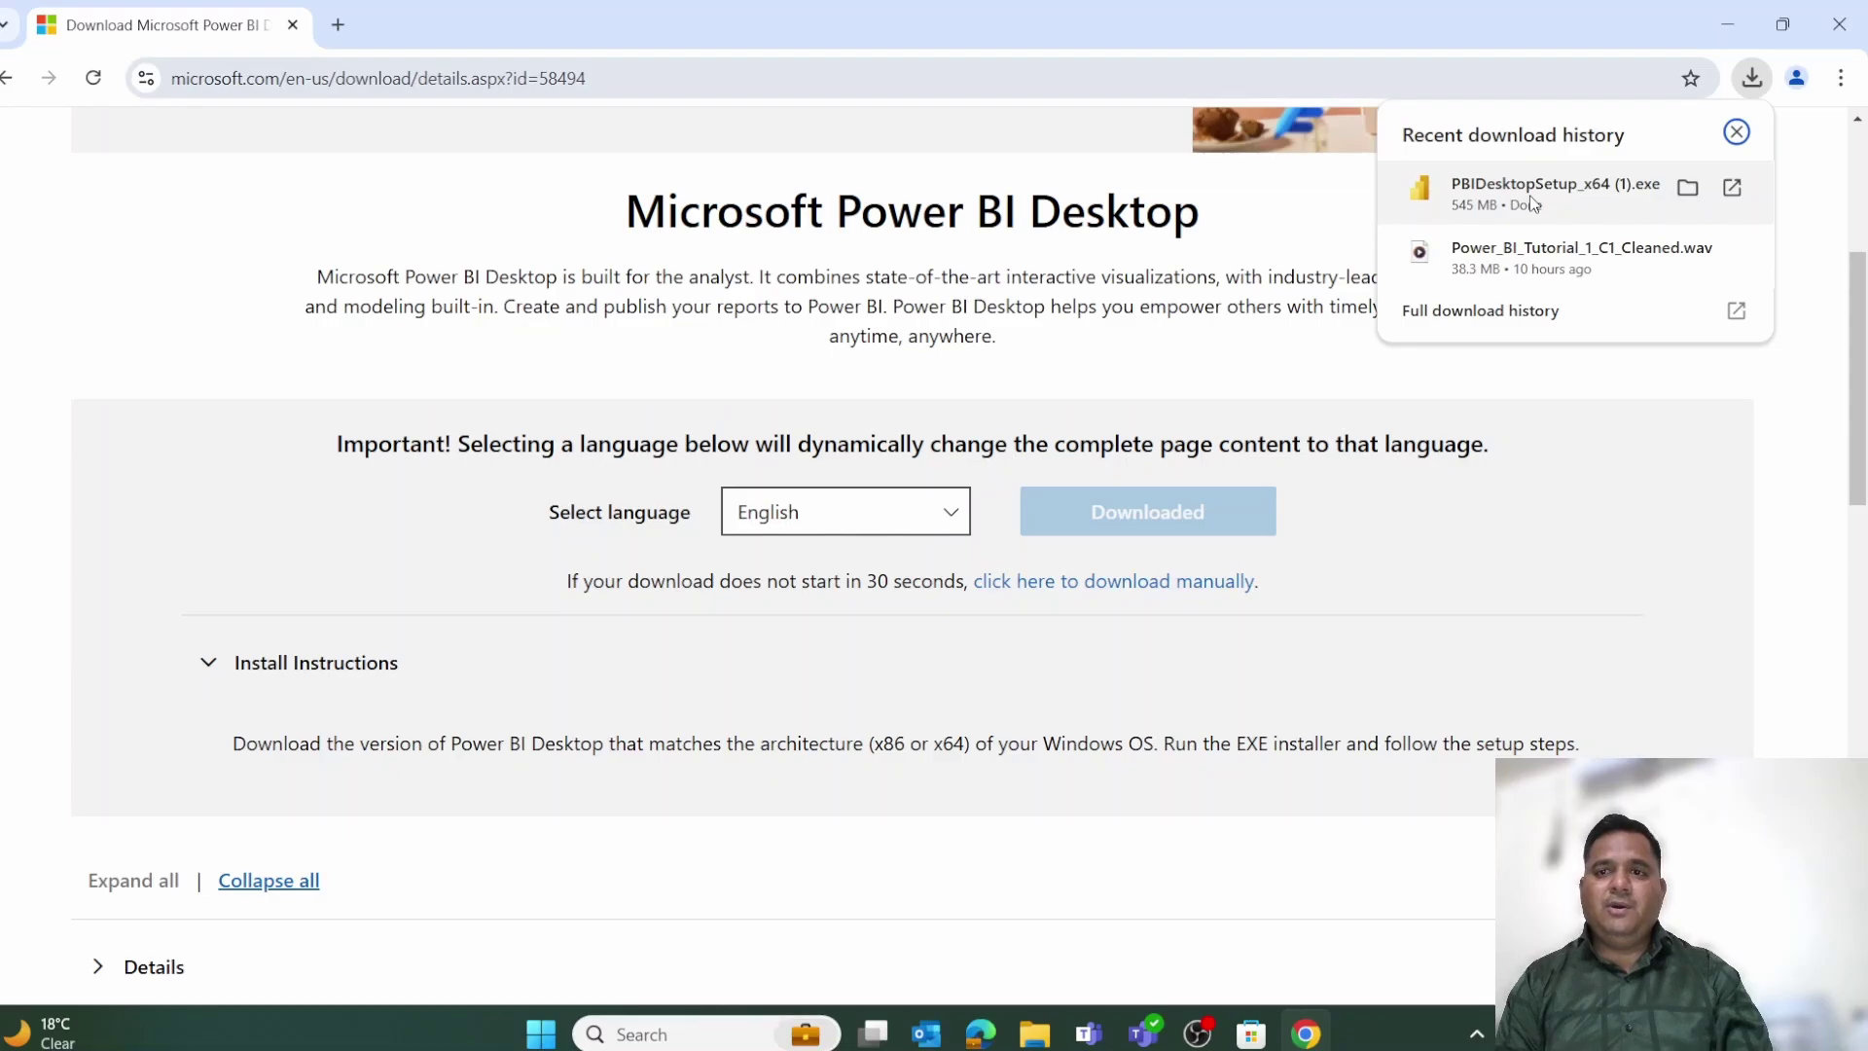
{"action": "left_click", "coordinate": [1532, 202]}
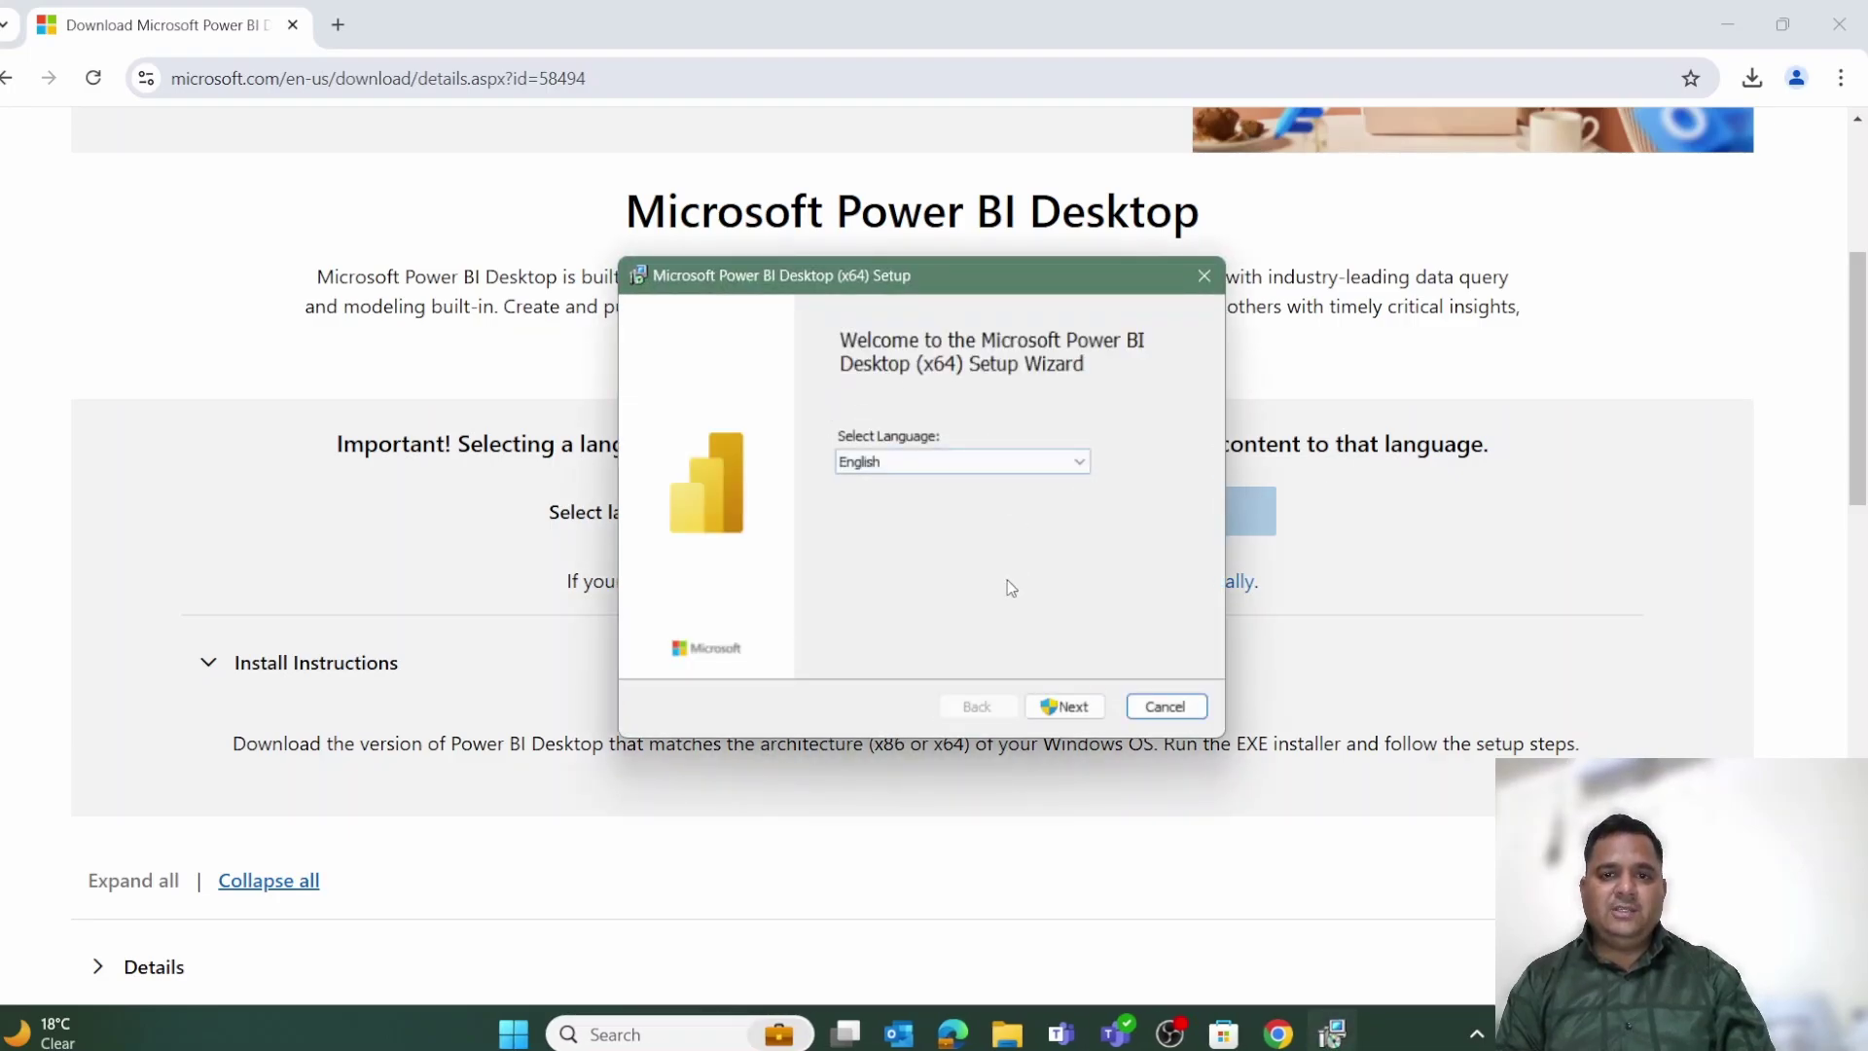
{"action": "left_click", "coordinate": [1067, 708]}
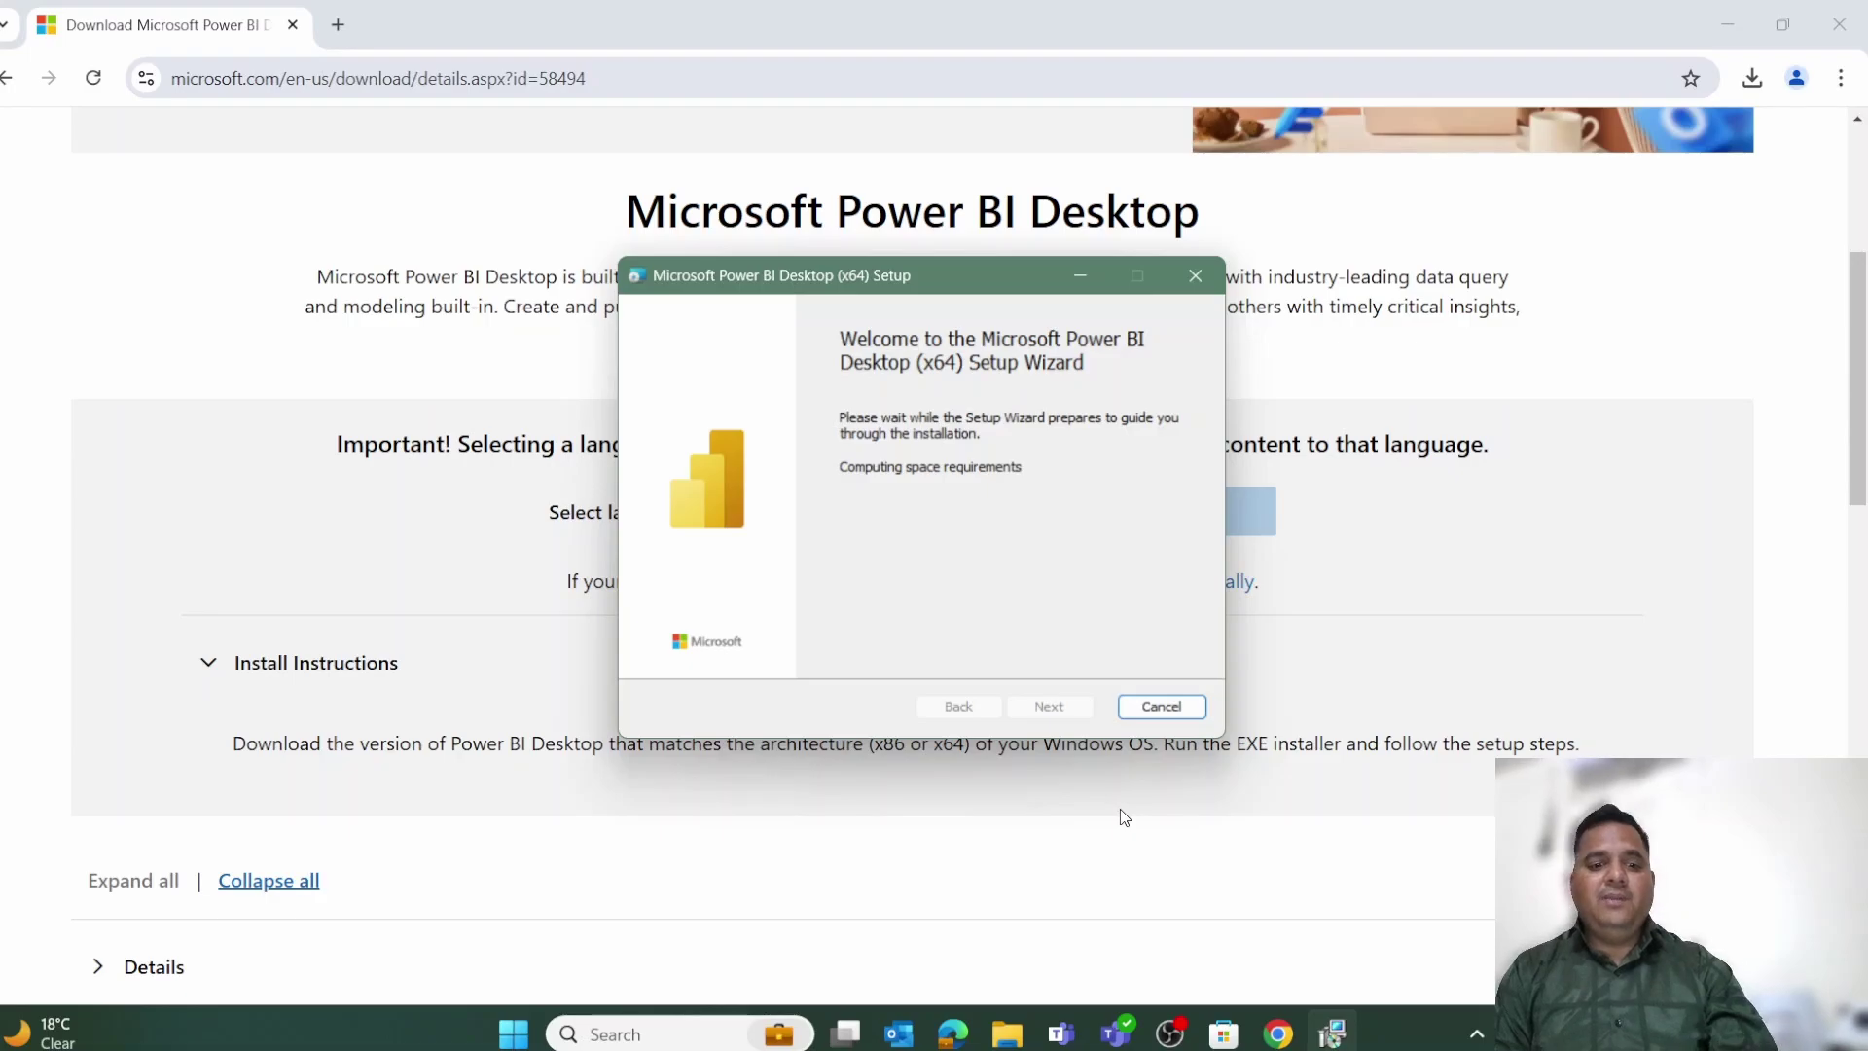
{"action": "left_click", "coordinate": [1121, 812]}
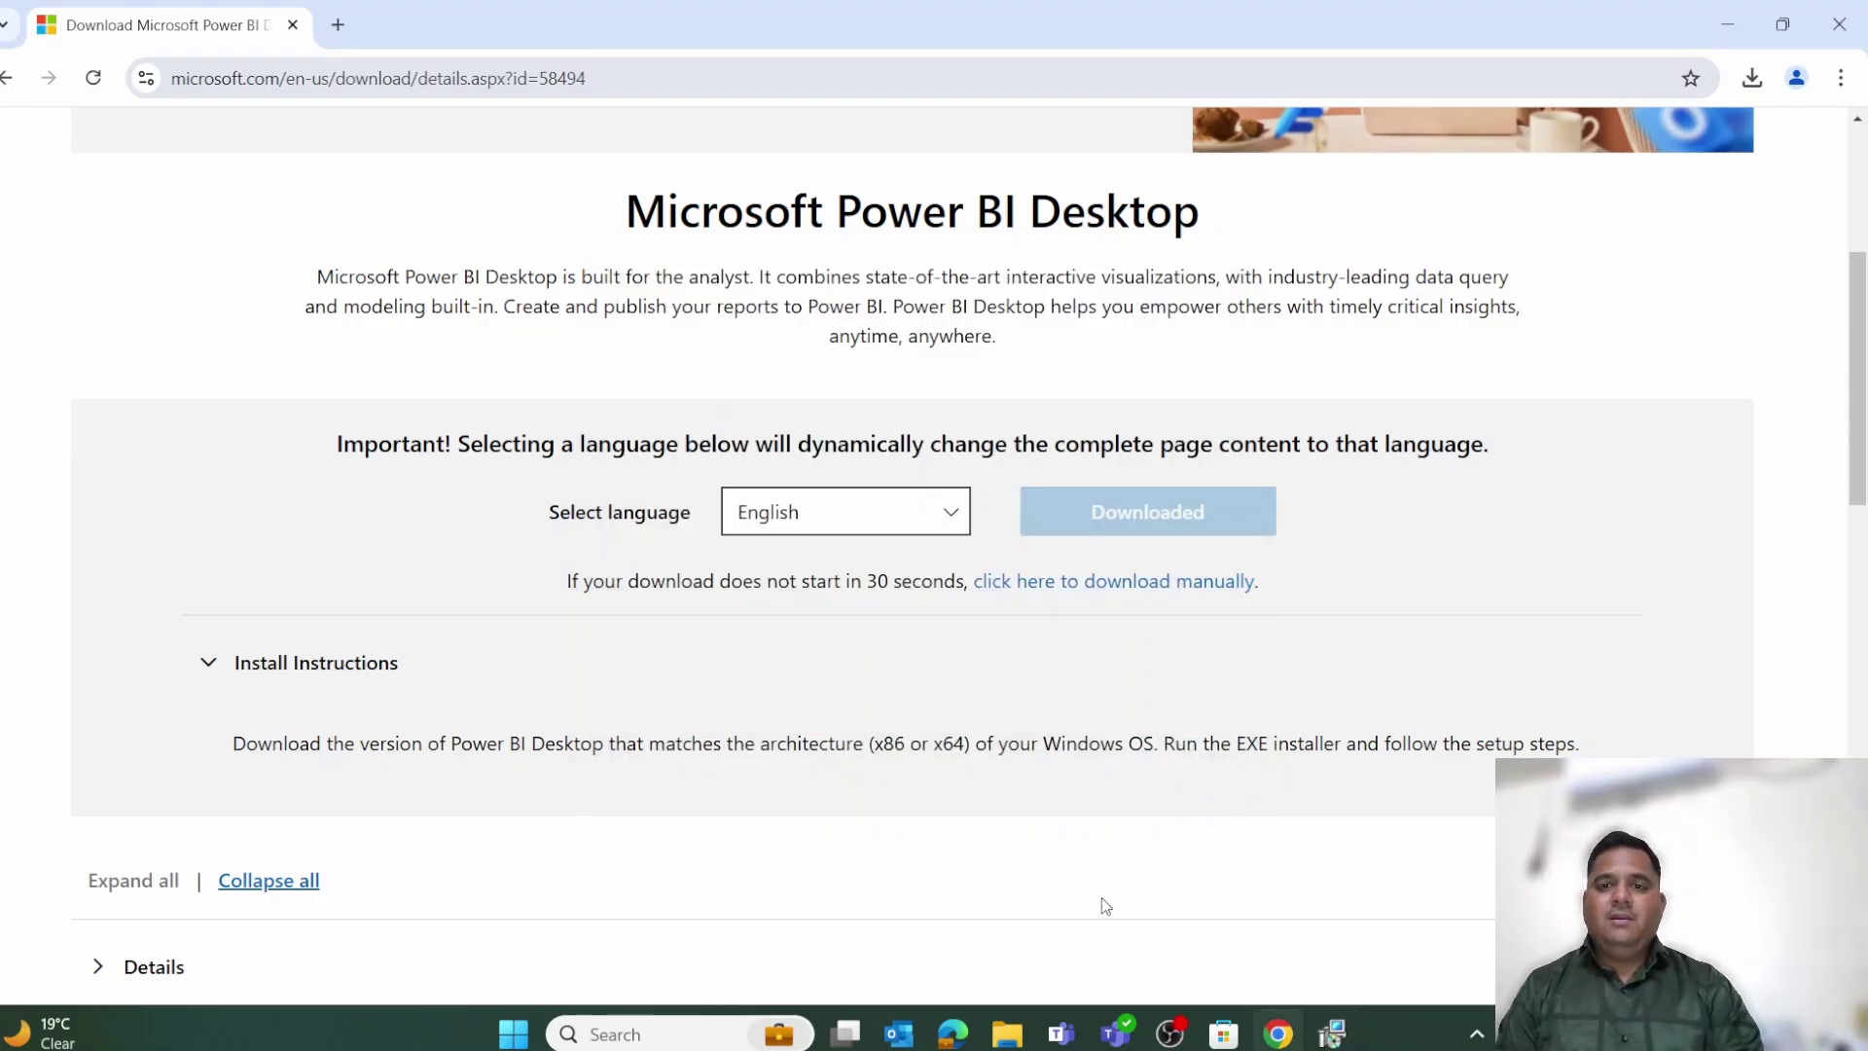
{"action": "left_click", "coordinate": [1333, 1033]}
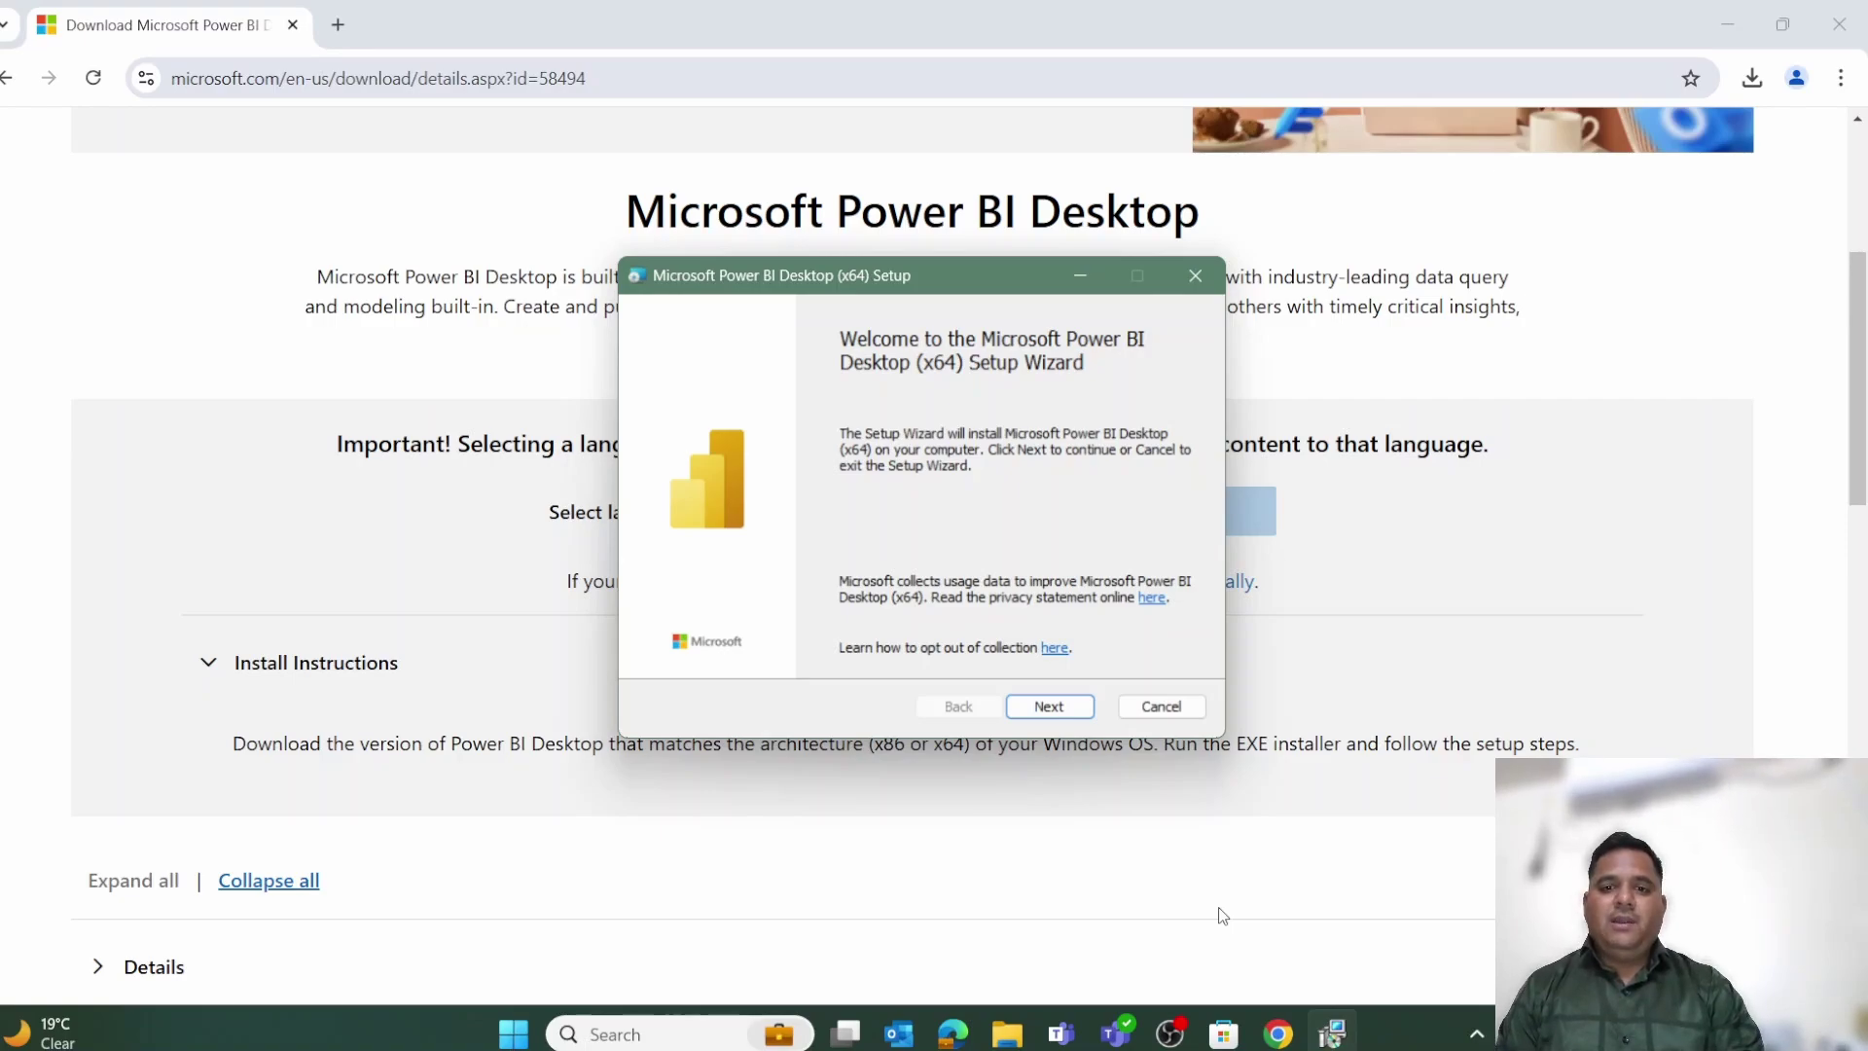
Continue past the setup wizard's welcome page and accept the Microsoft Software License Terms
{"action": "left_click", "coordinate": [1051, 707]}
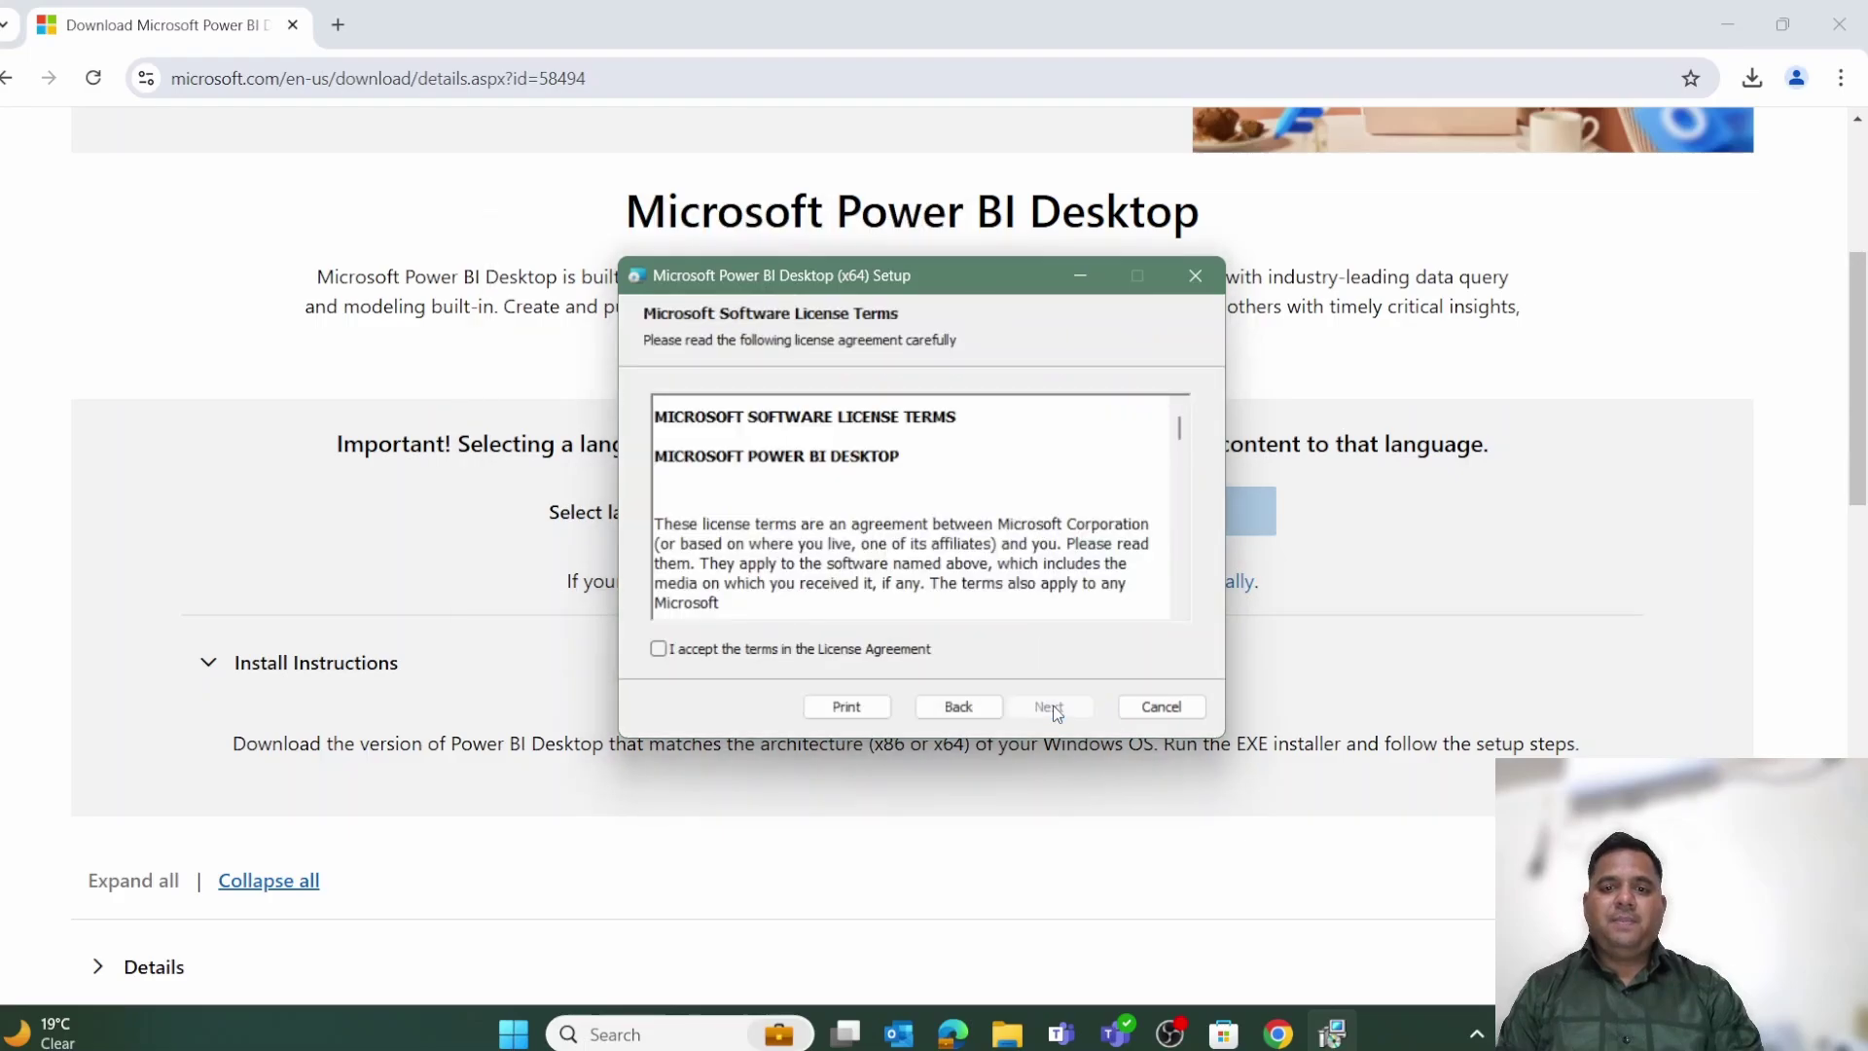
{"action": "left_click", "coordinate": [660, 650]}
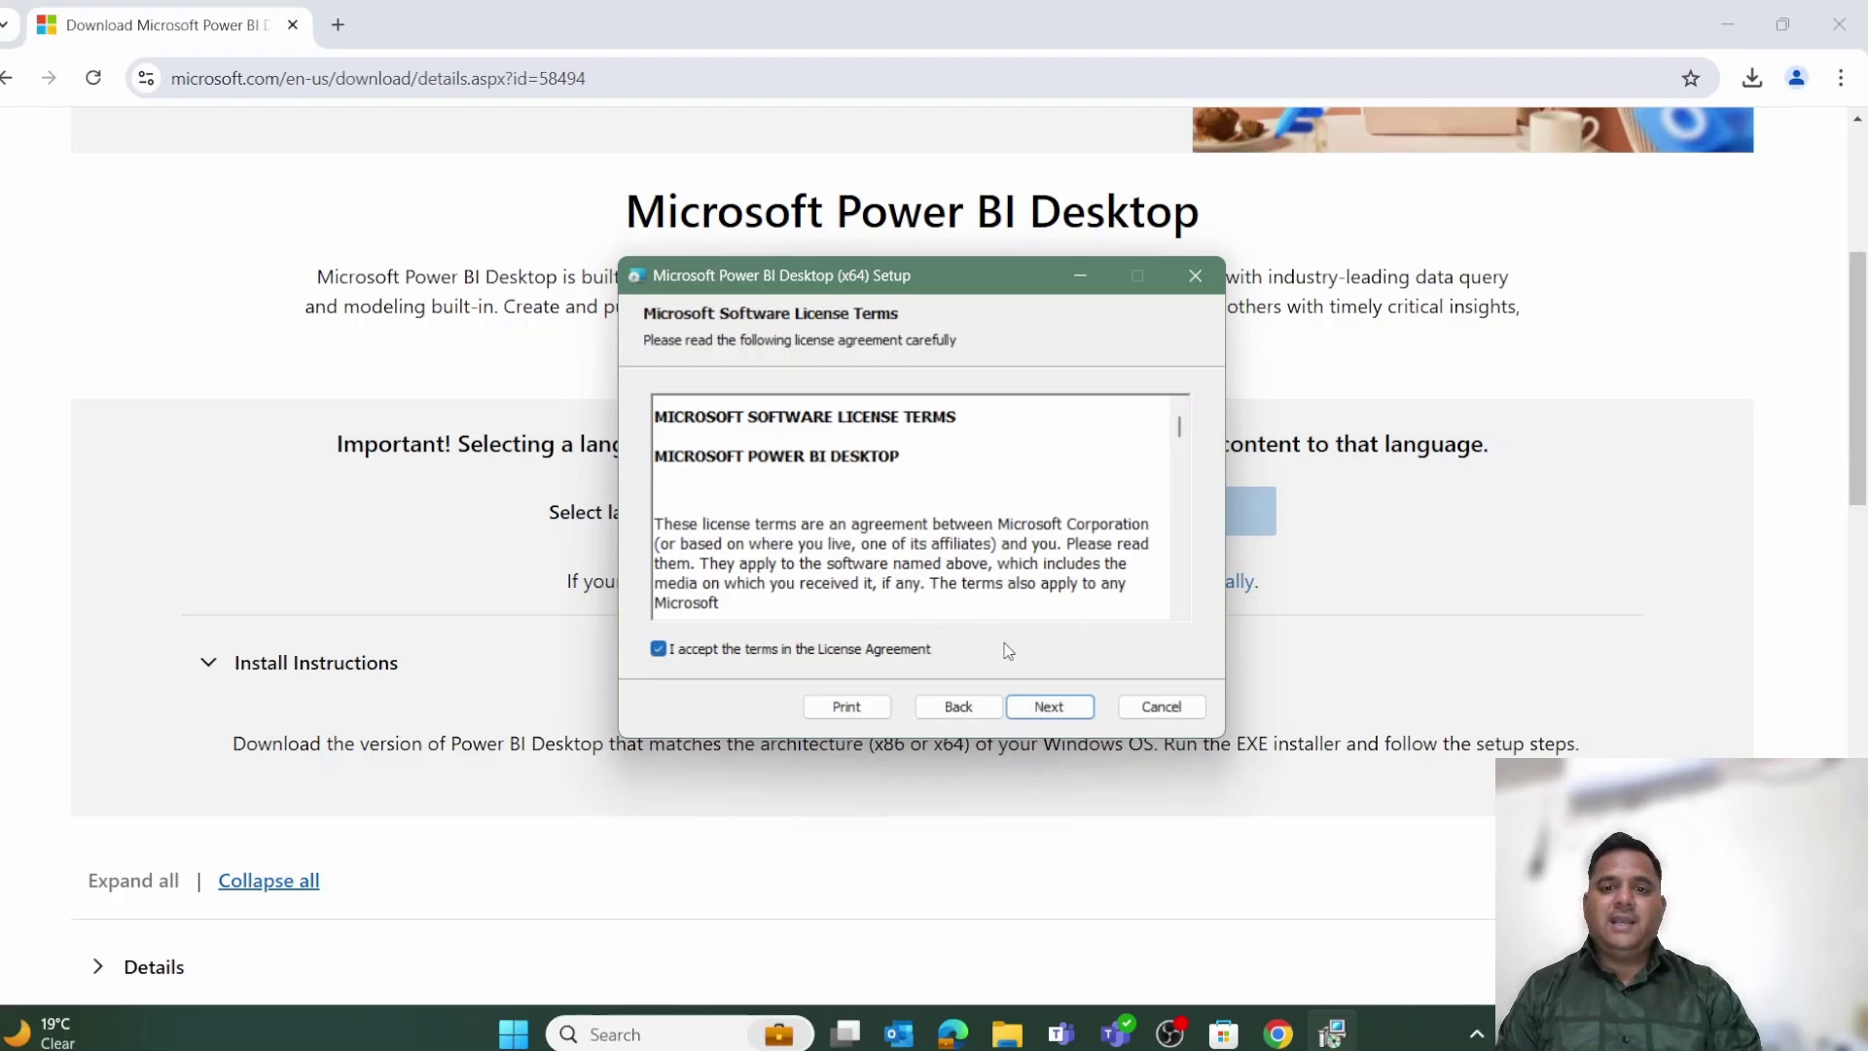
{"action": "left_click", "coordinate": [1055, 718]}
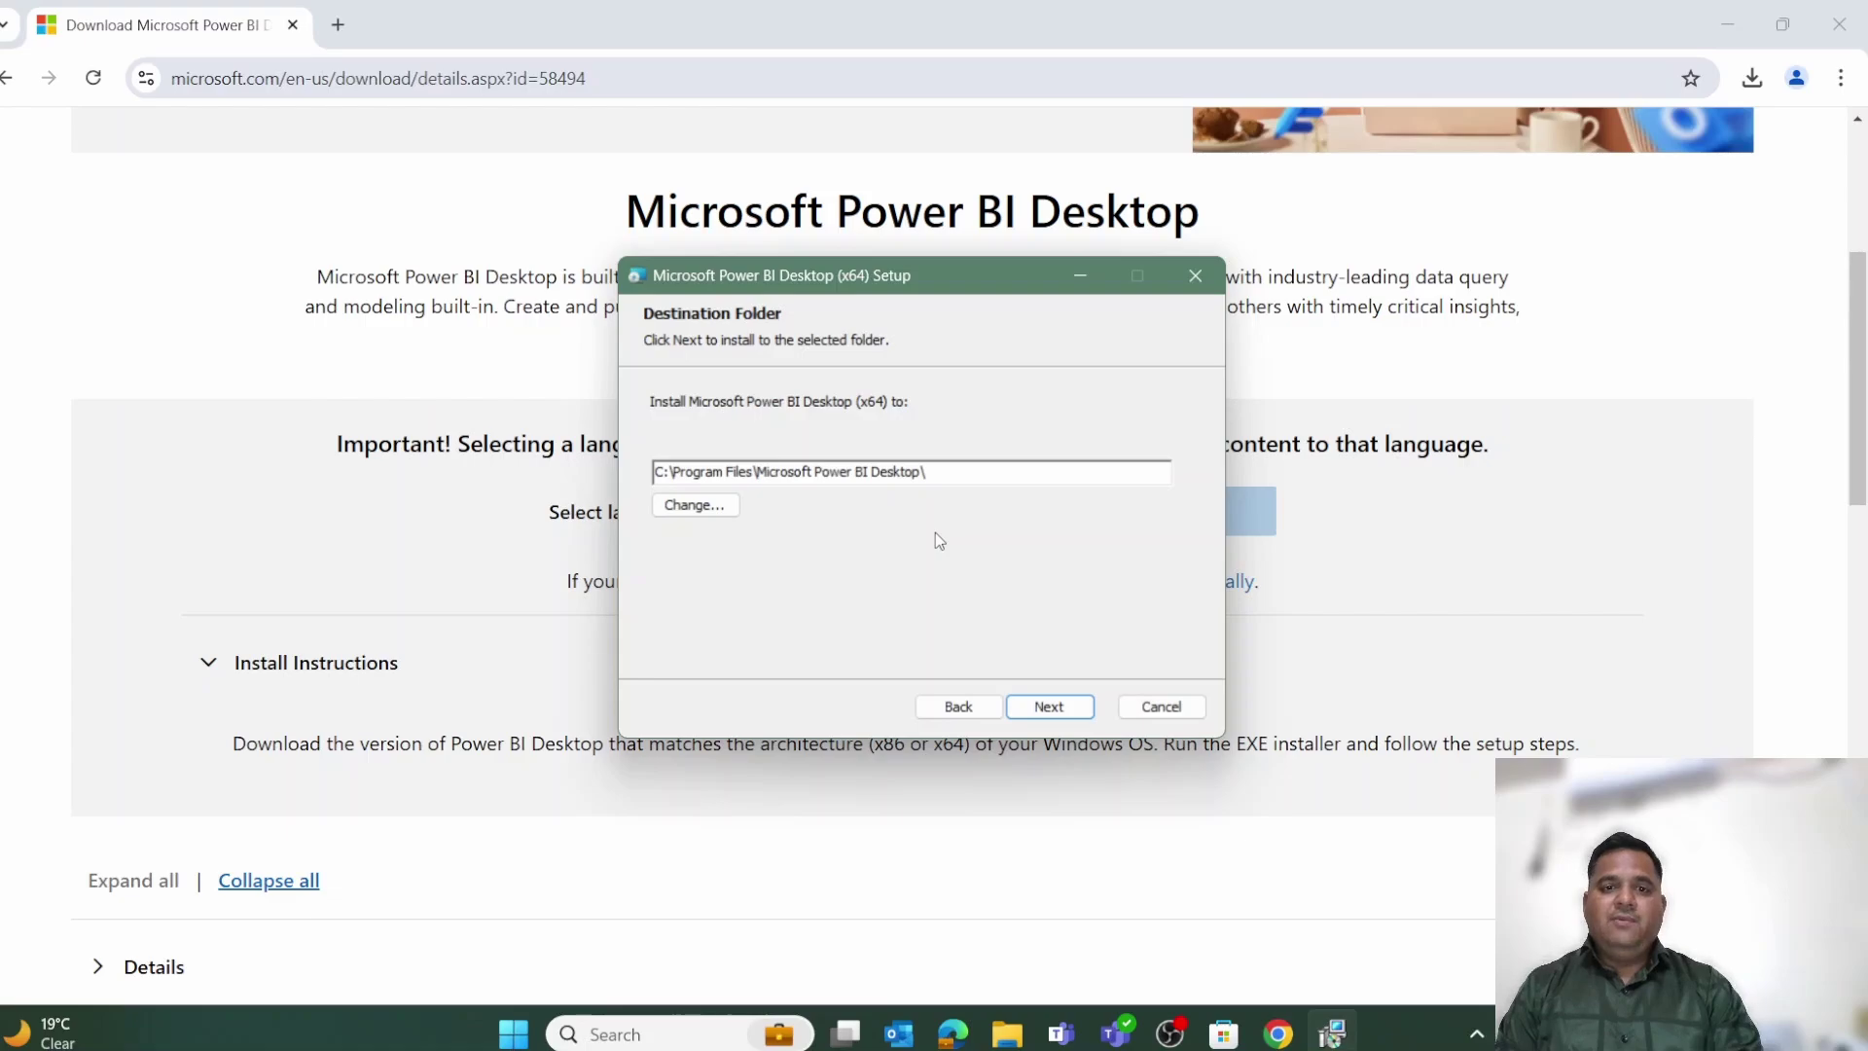
Review the destination folder choice and keep C:\Program Files\Microsoft Power BI Desktop\ as the install location
{"action": "left_click", "coordinate": [708, 510]}
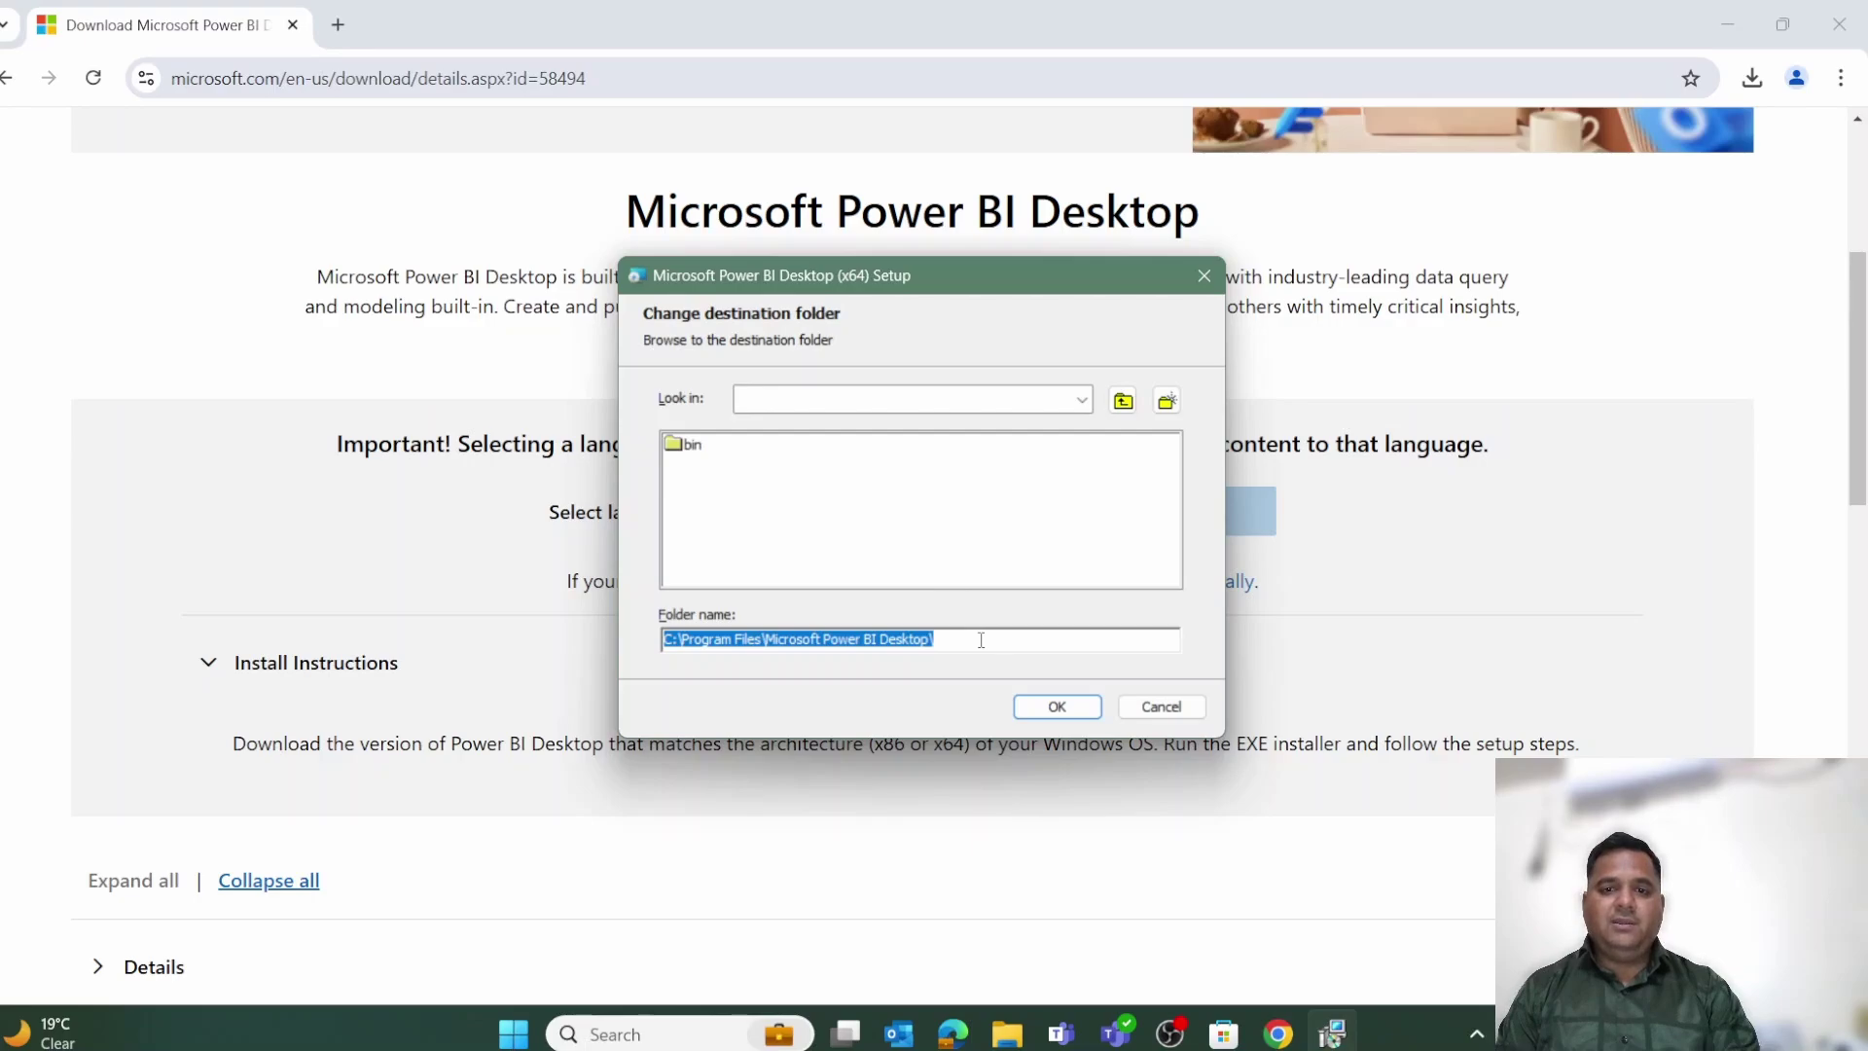
{"action": "left_click", "coordinate": [1057, 710]}
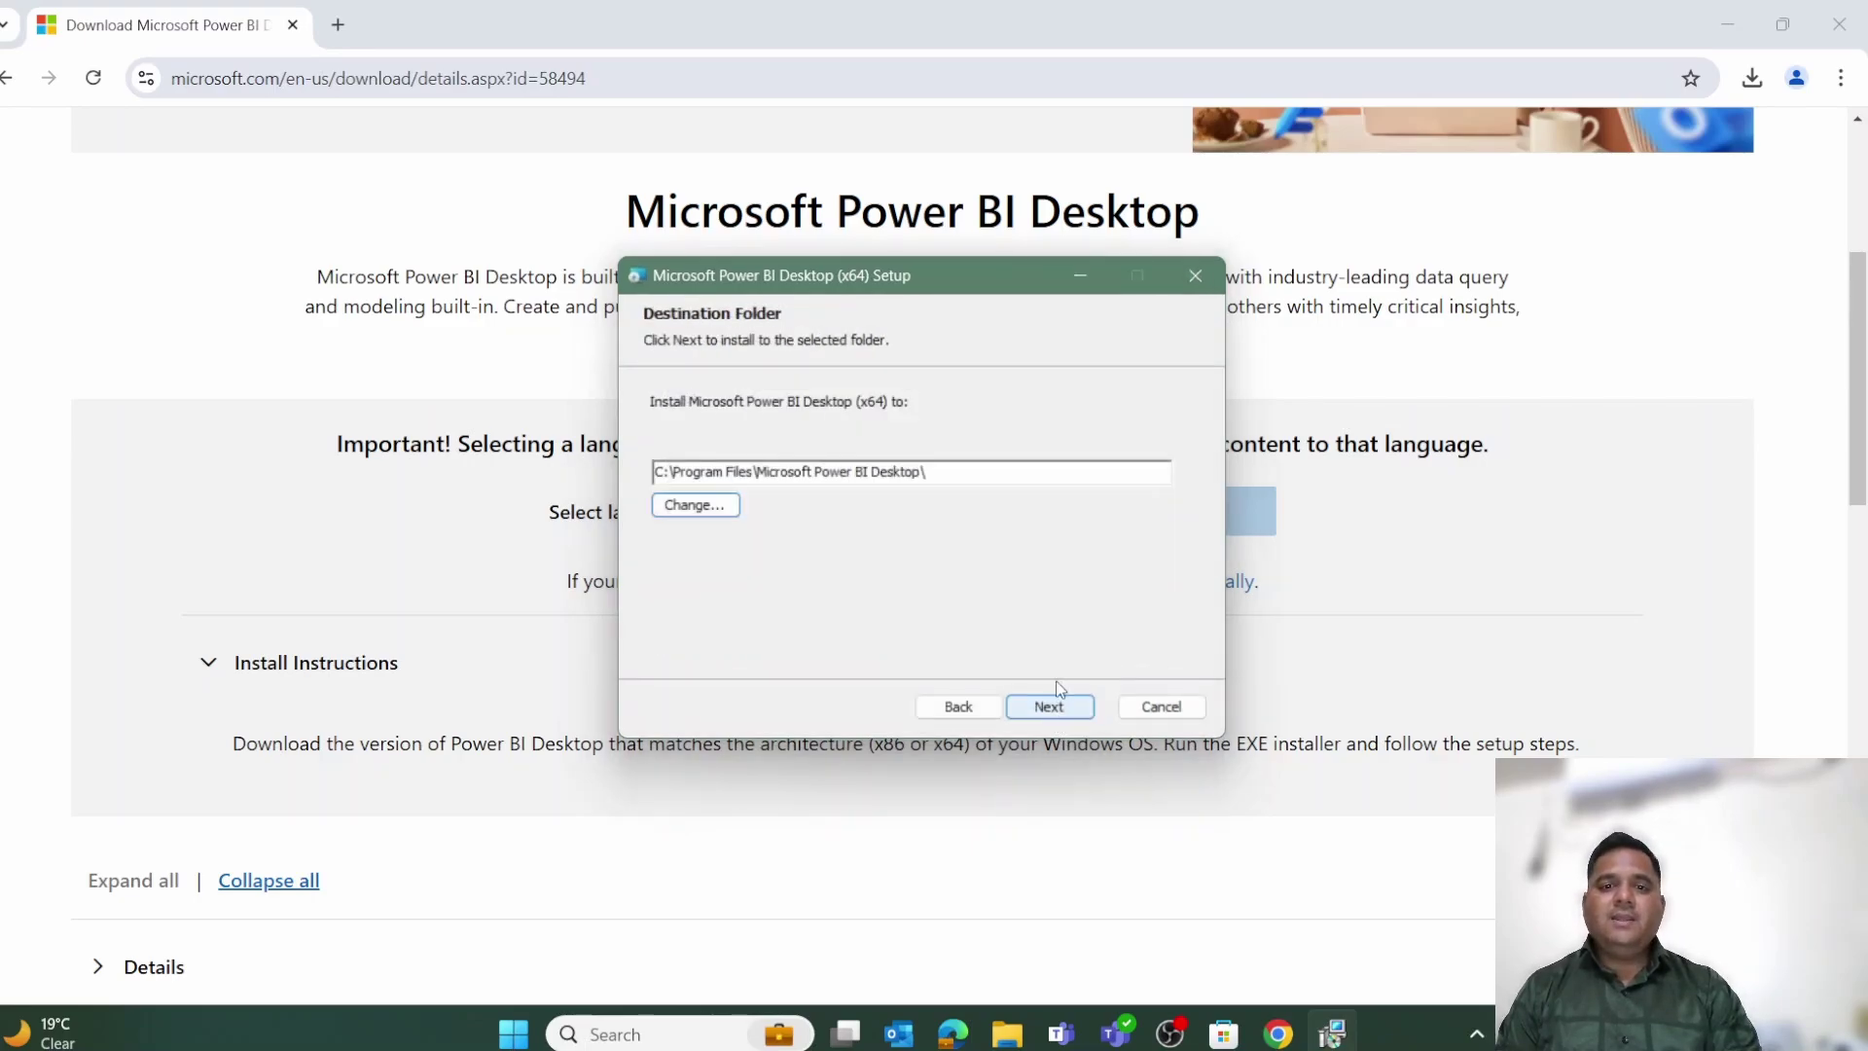
{"action": "left_click", "coordinate": [1062, 703]}
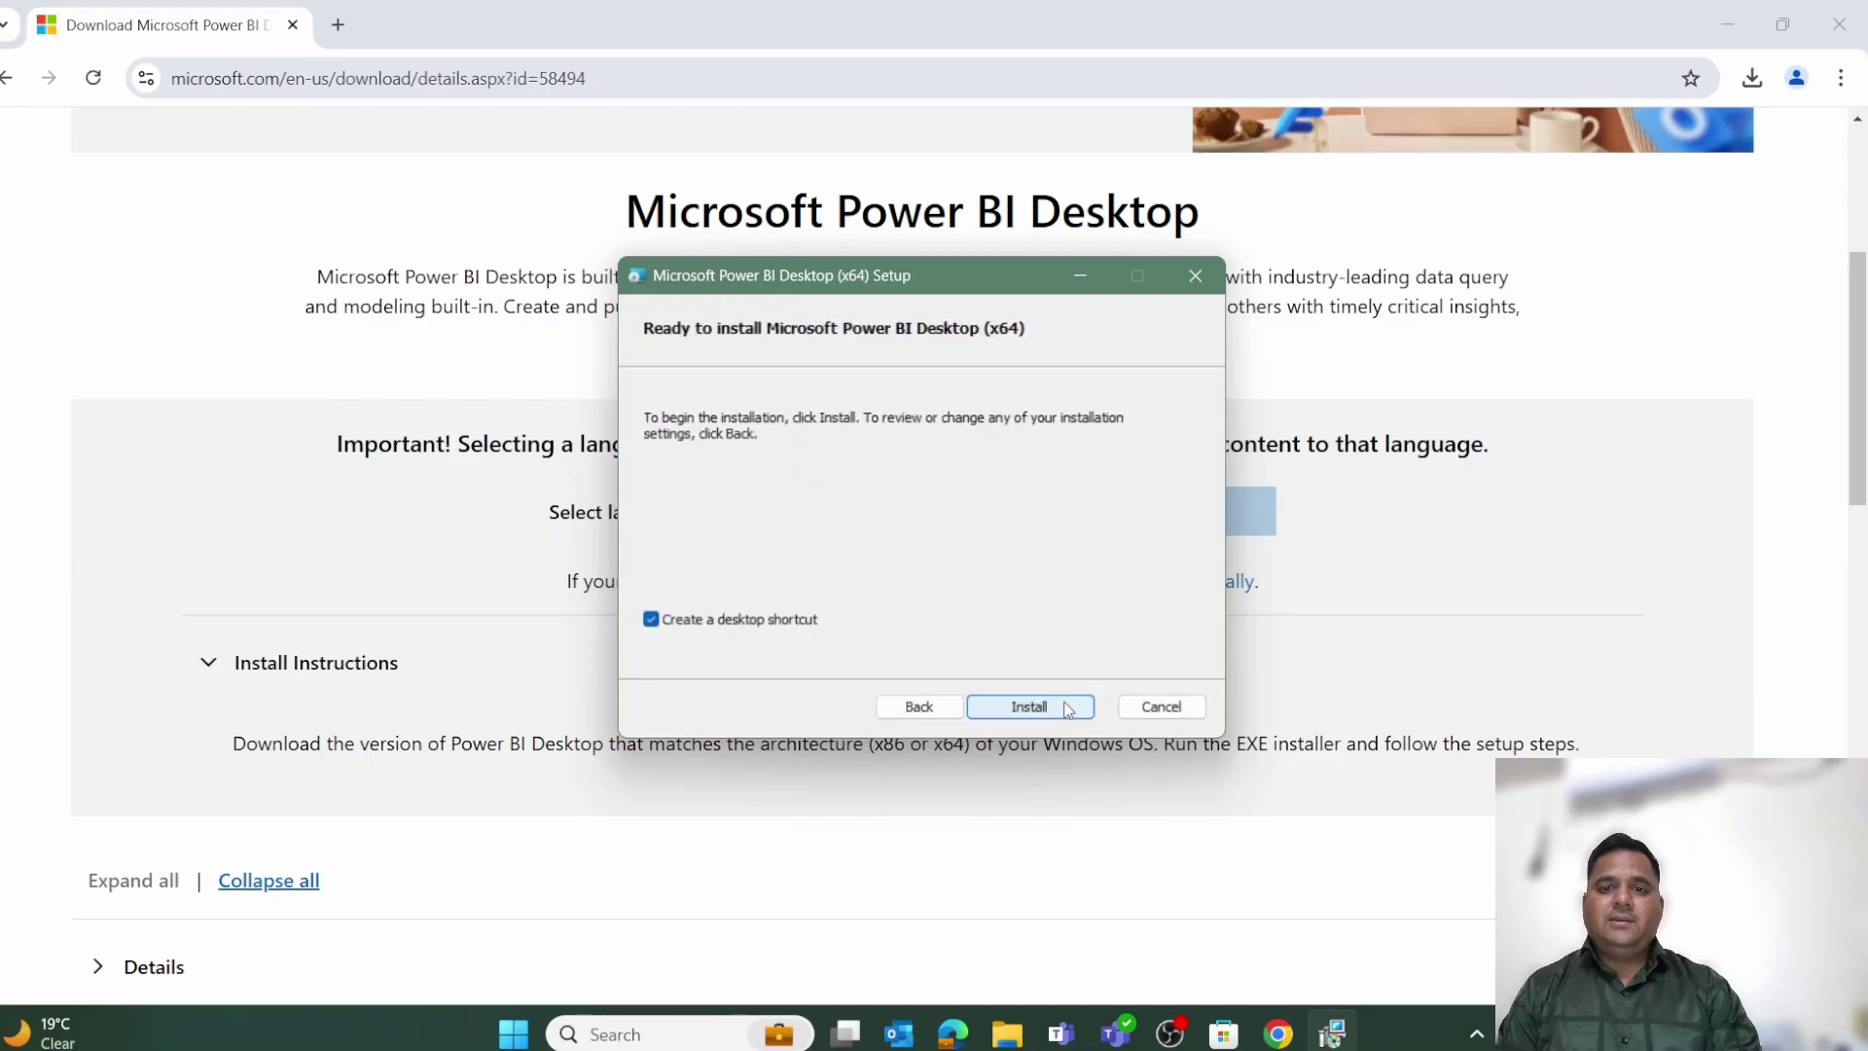
Install Power BI Desktop with a desktop shortcut, then dismiss the version information dialog in the opened program
{"action": "left_click", "coordinate": [1068, 709]}
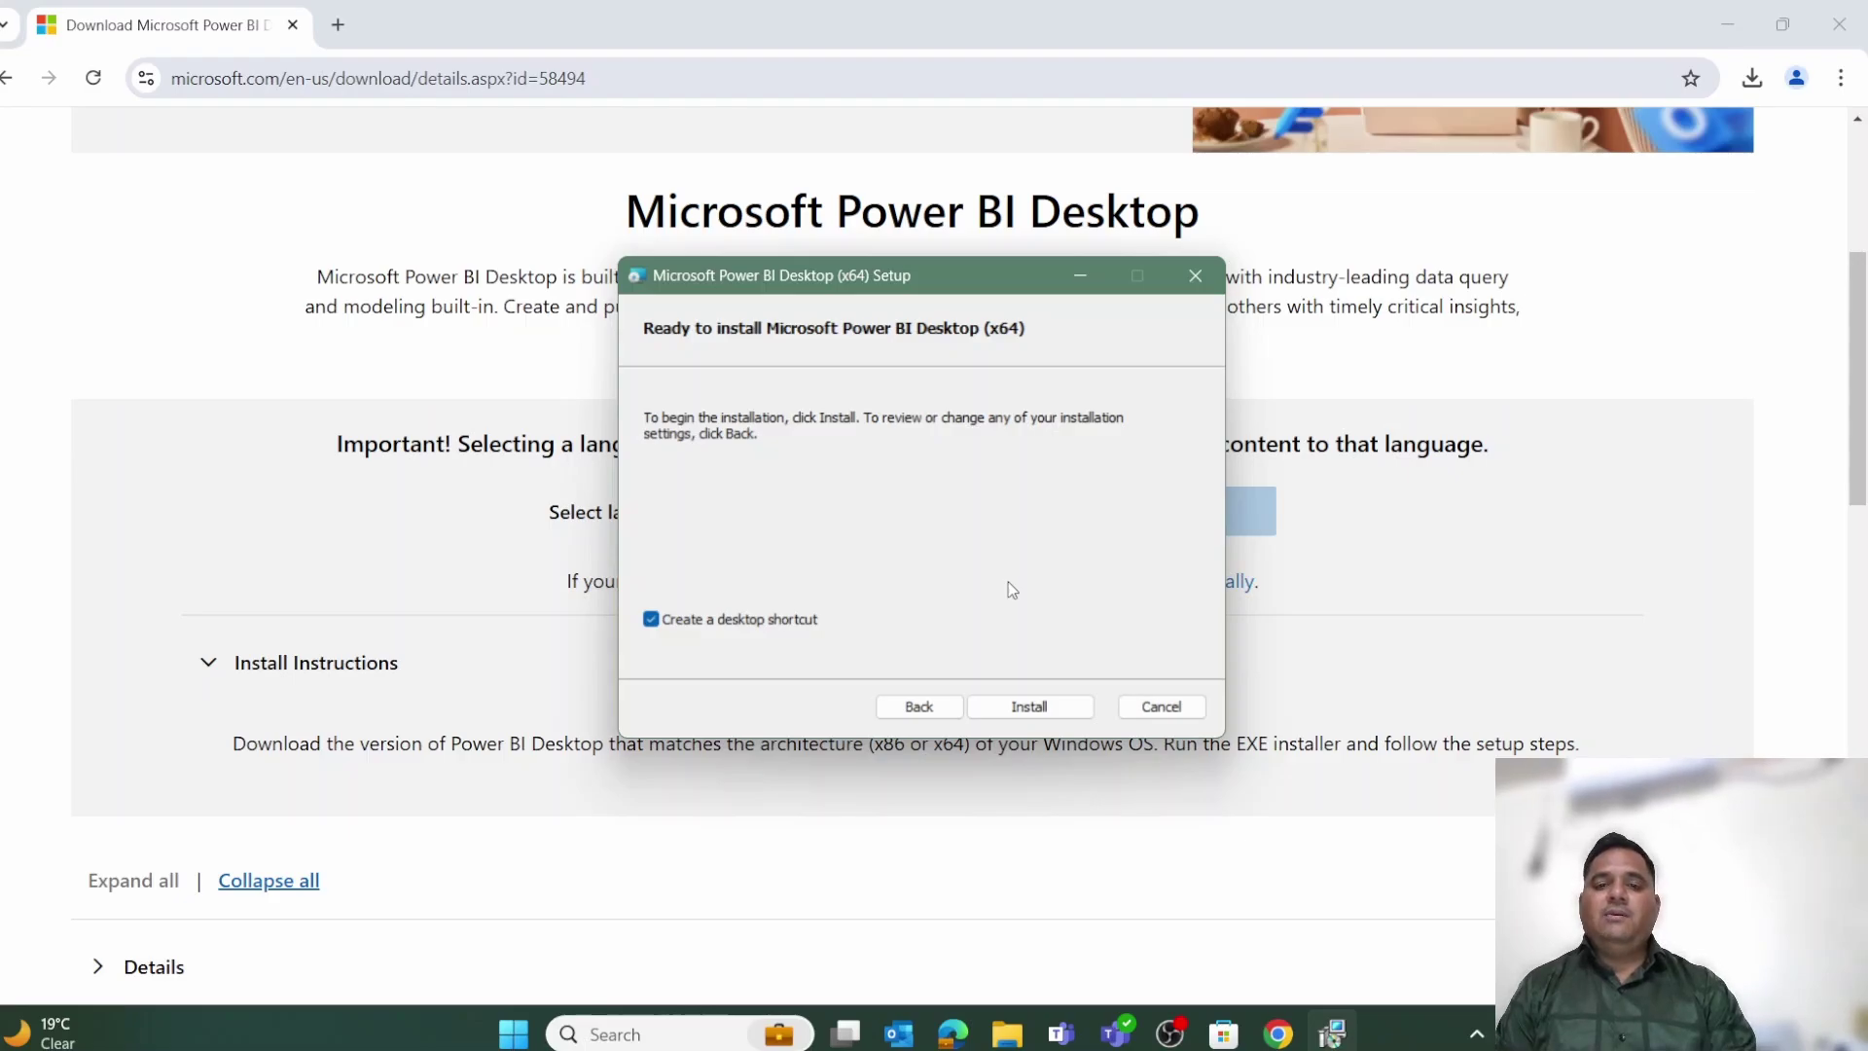
{"action": "left_click", "coordinate": [1031, 706]}
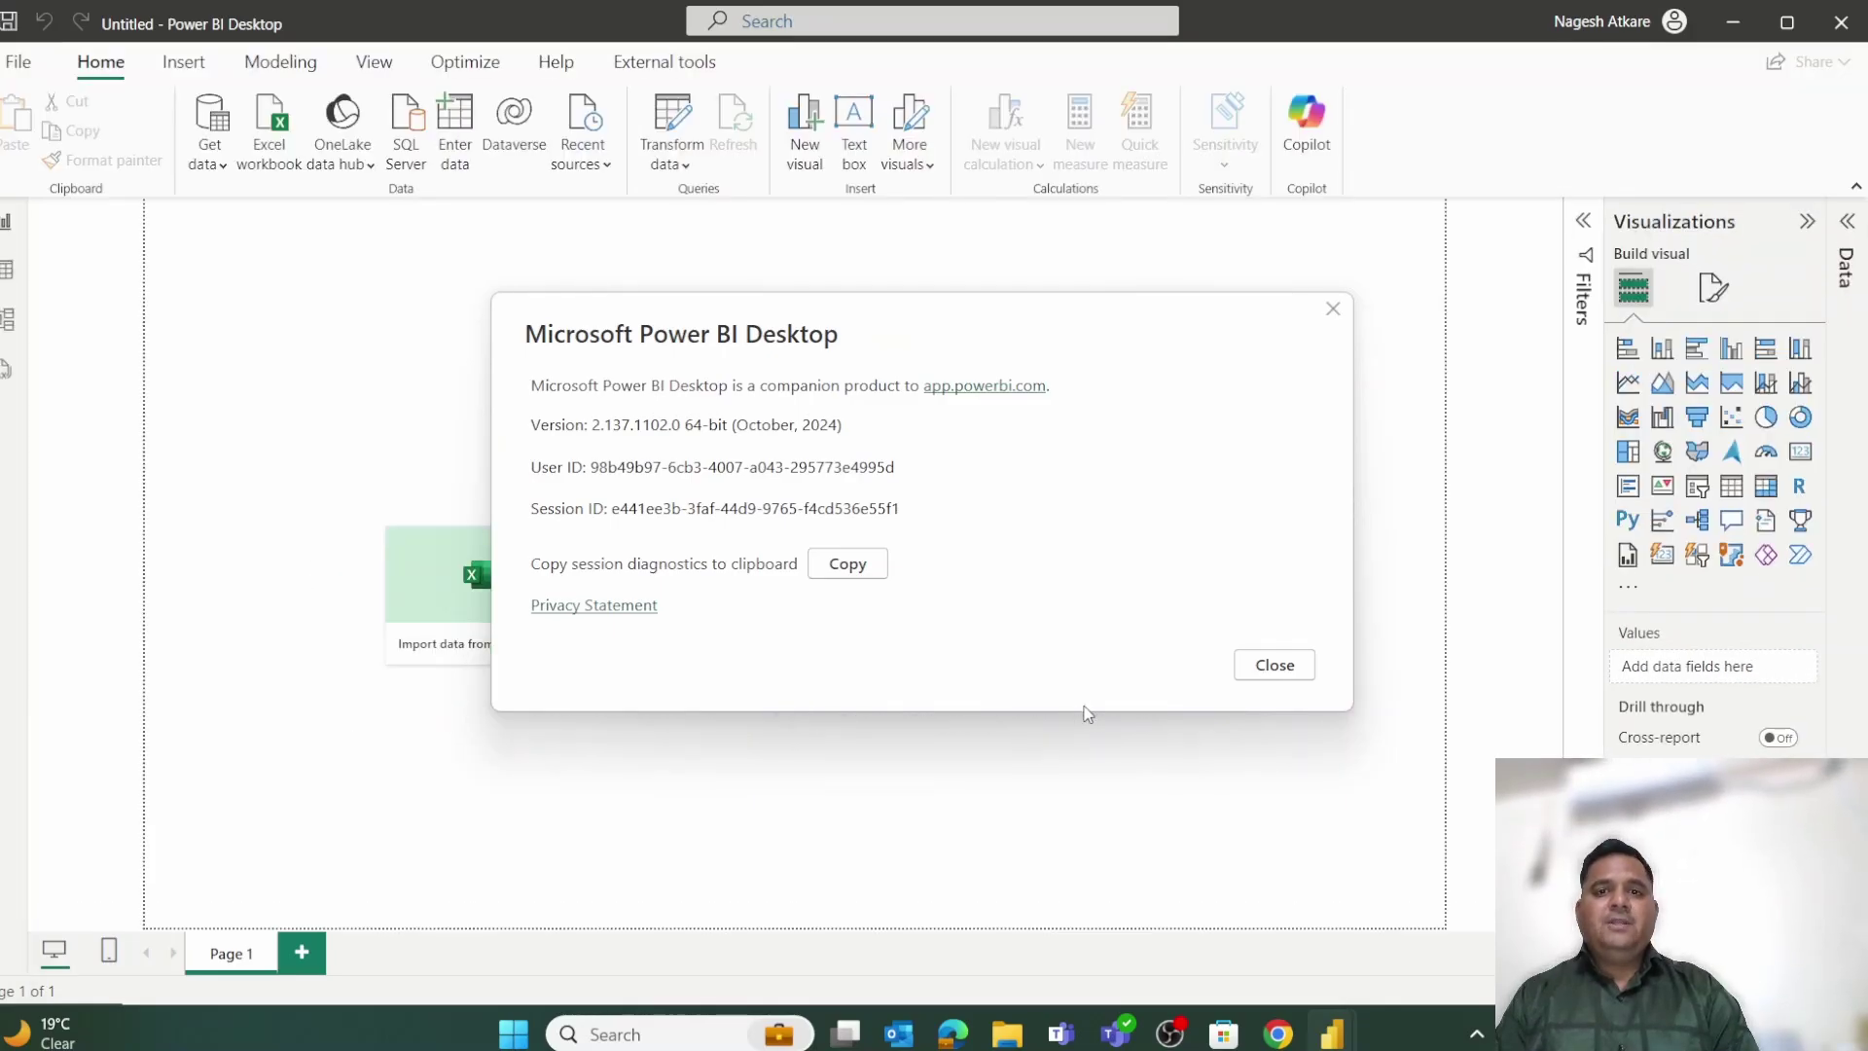
{"action": "left_click", "coordinate": [1270, 668]}
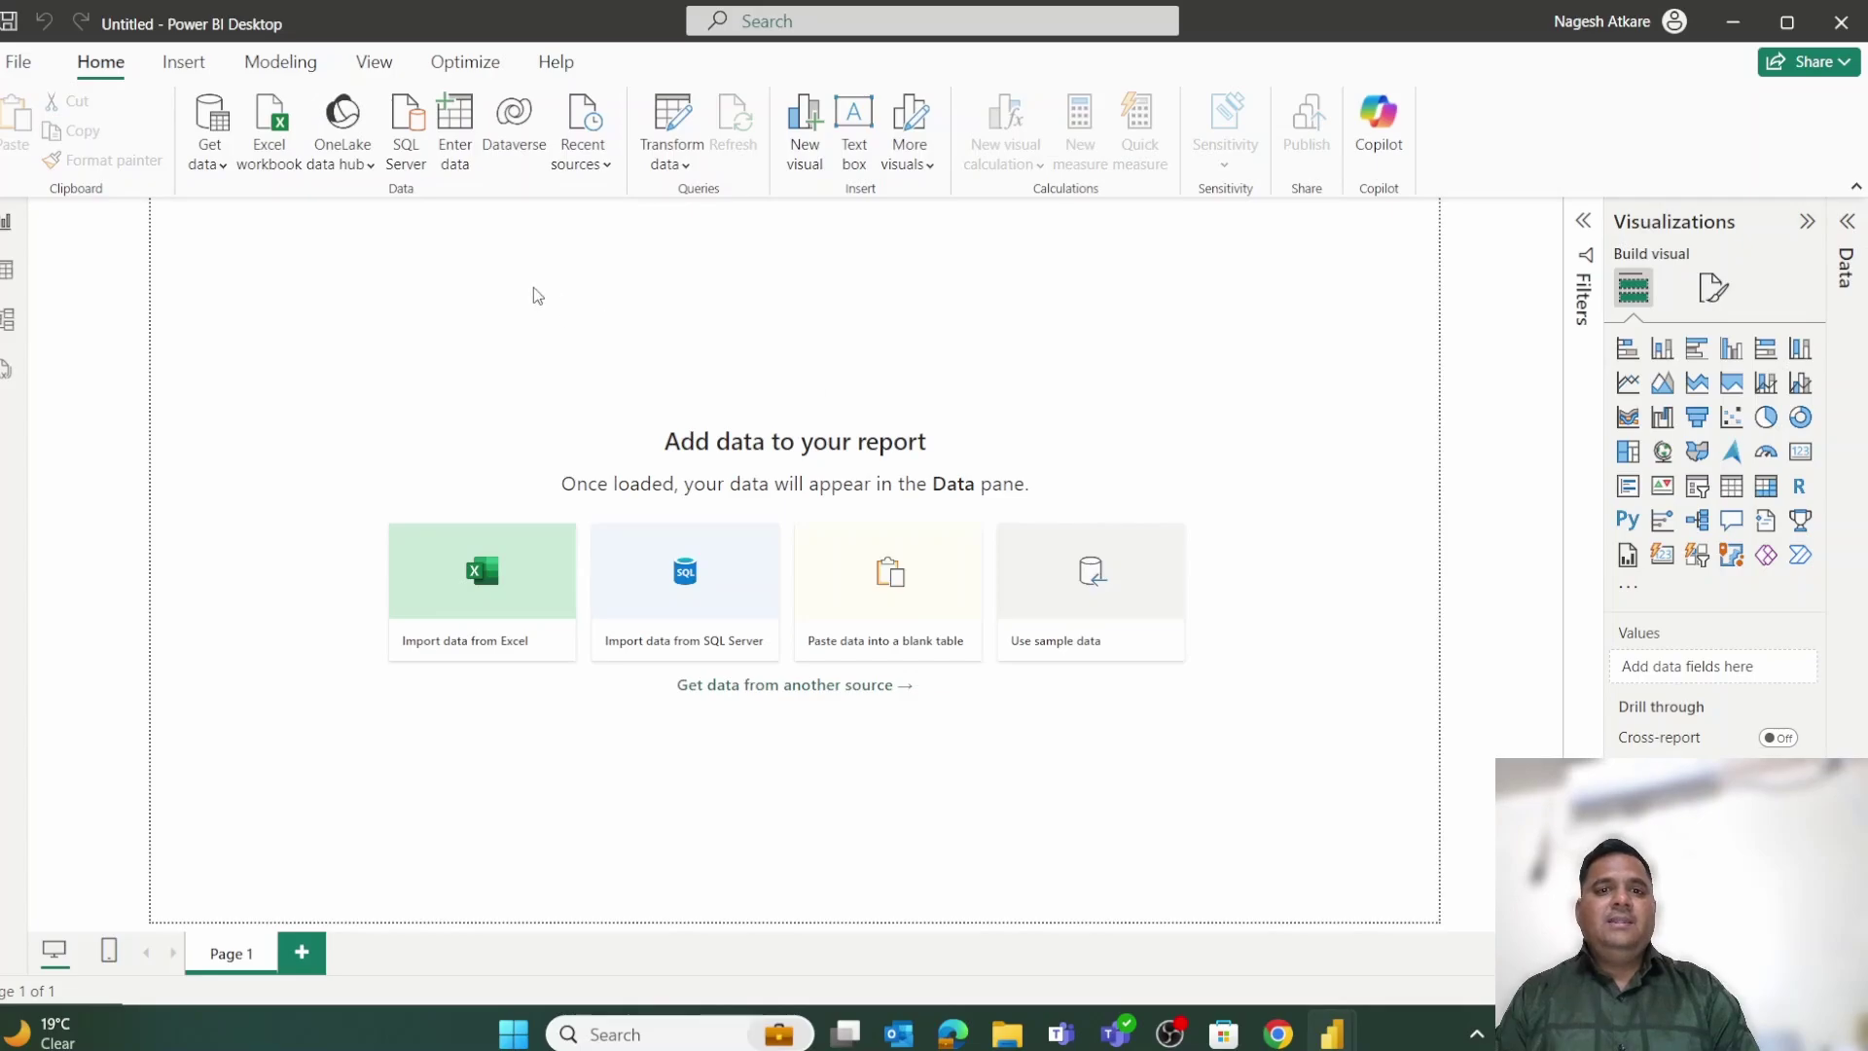